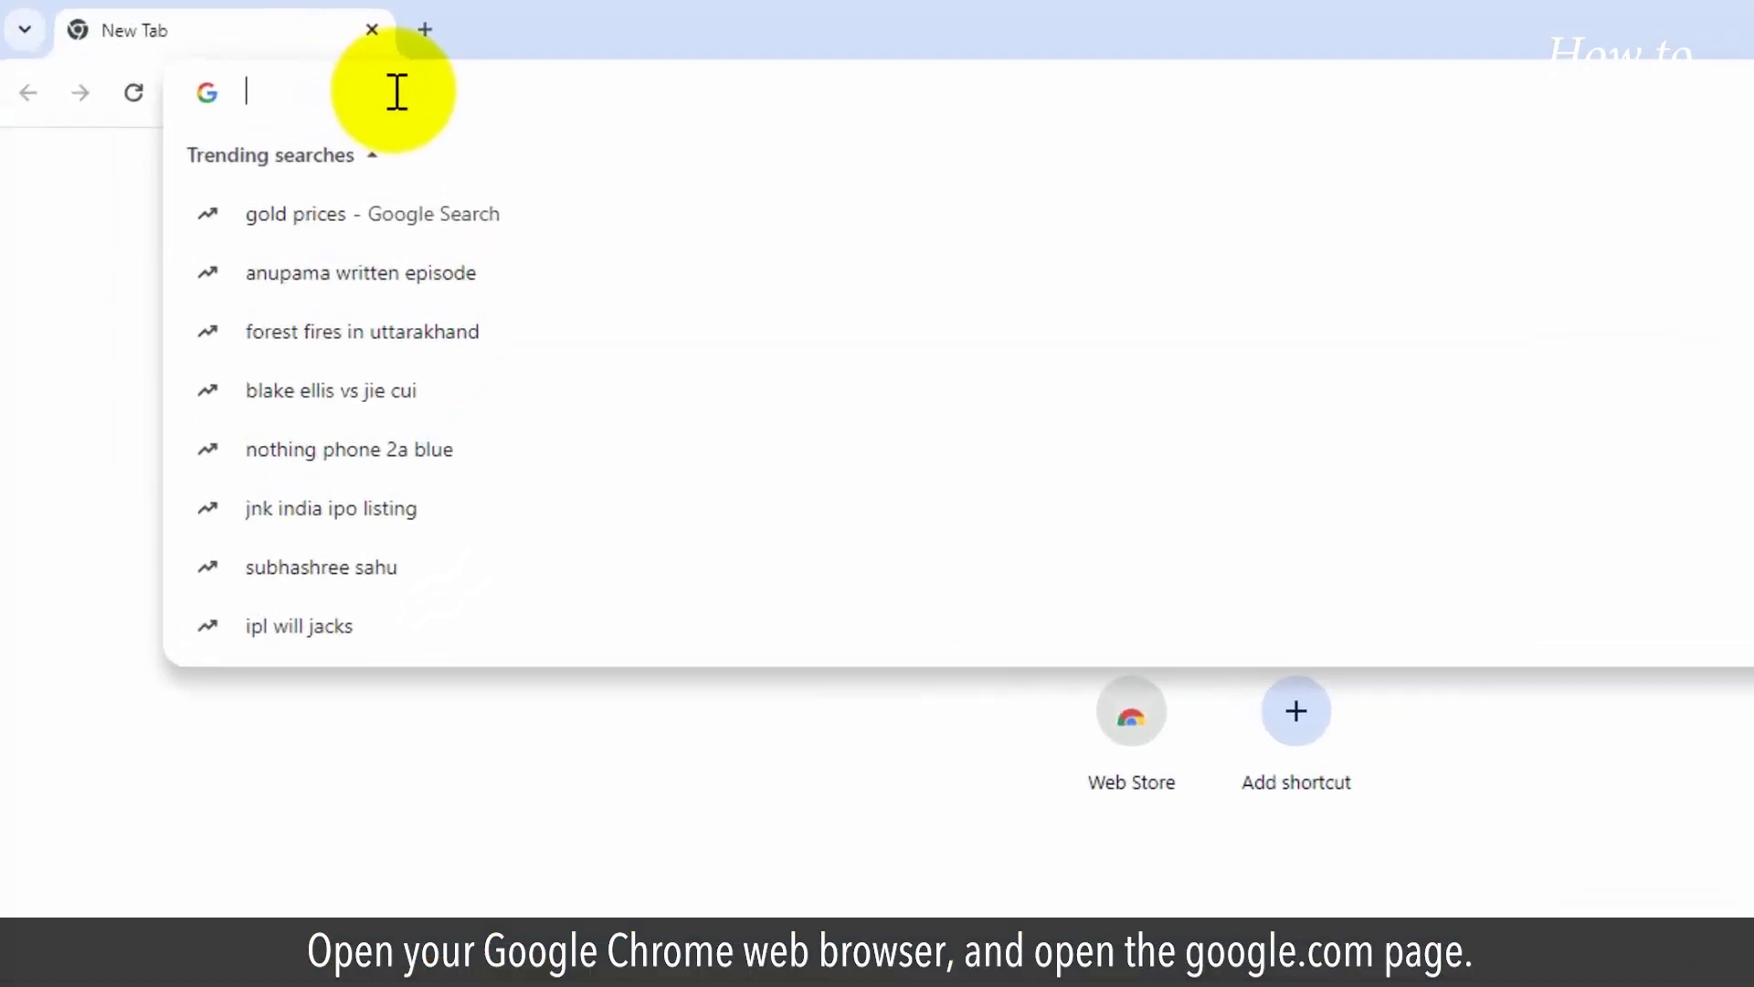
text(goo)
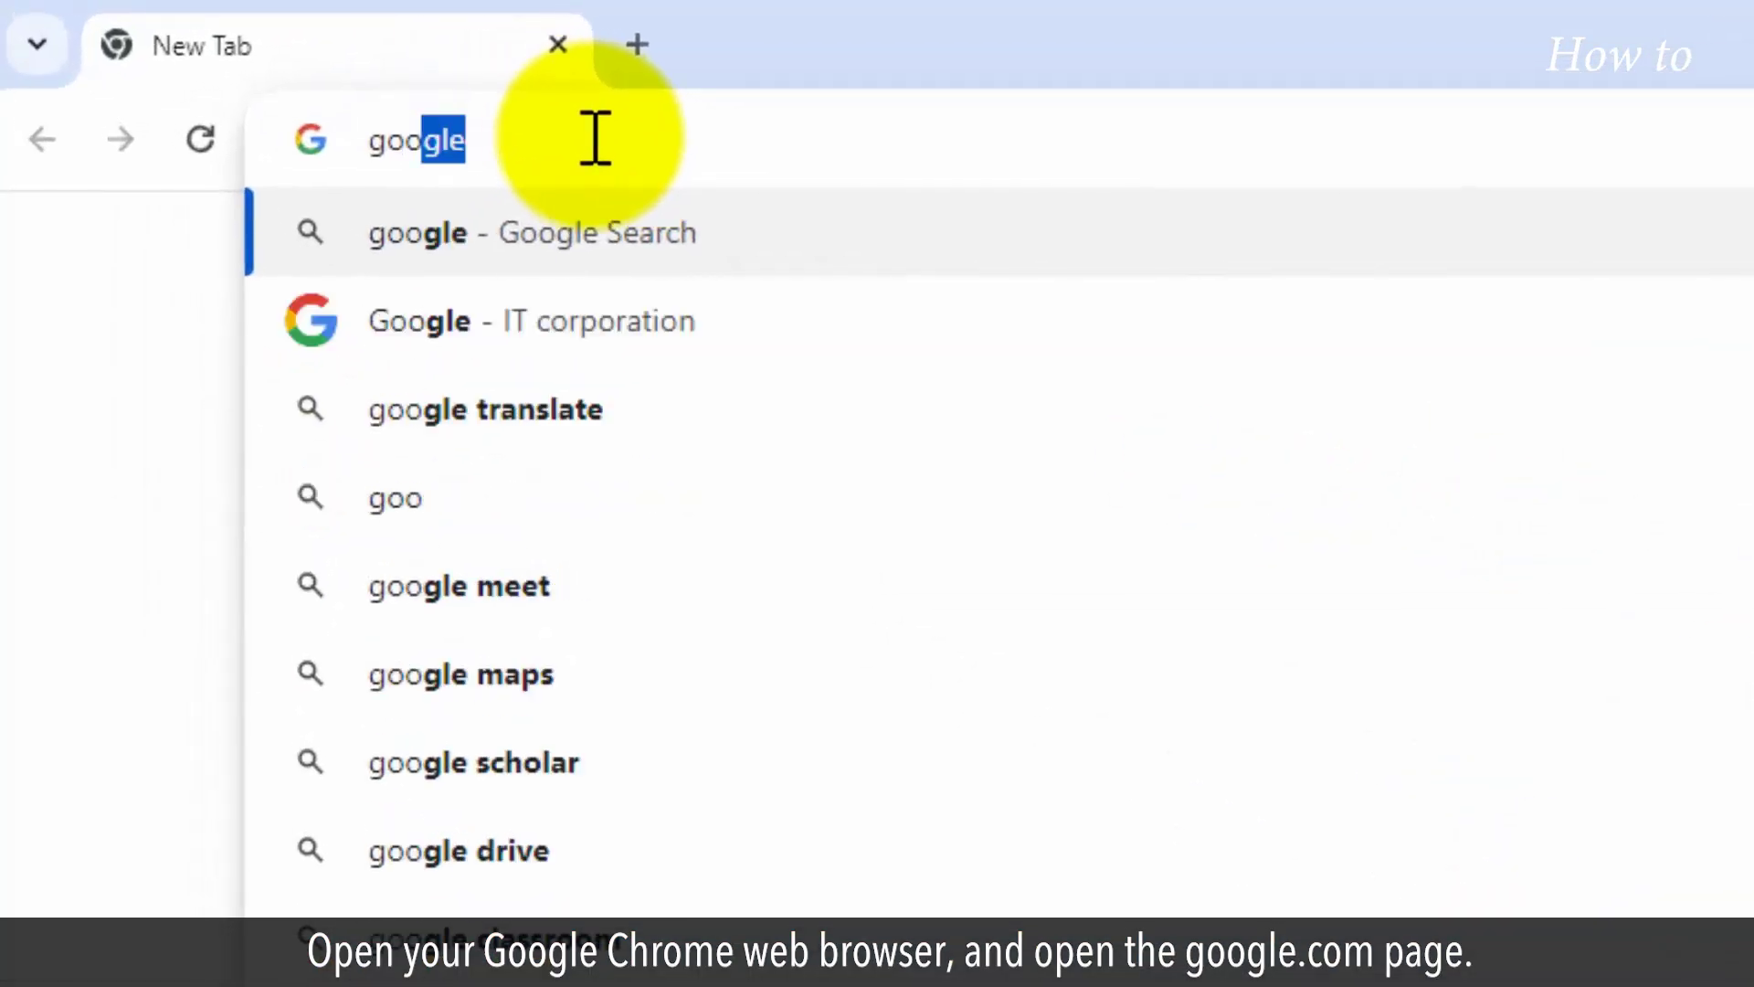
text(gle.com)
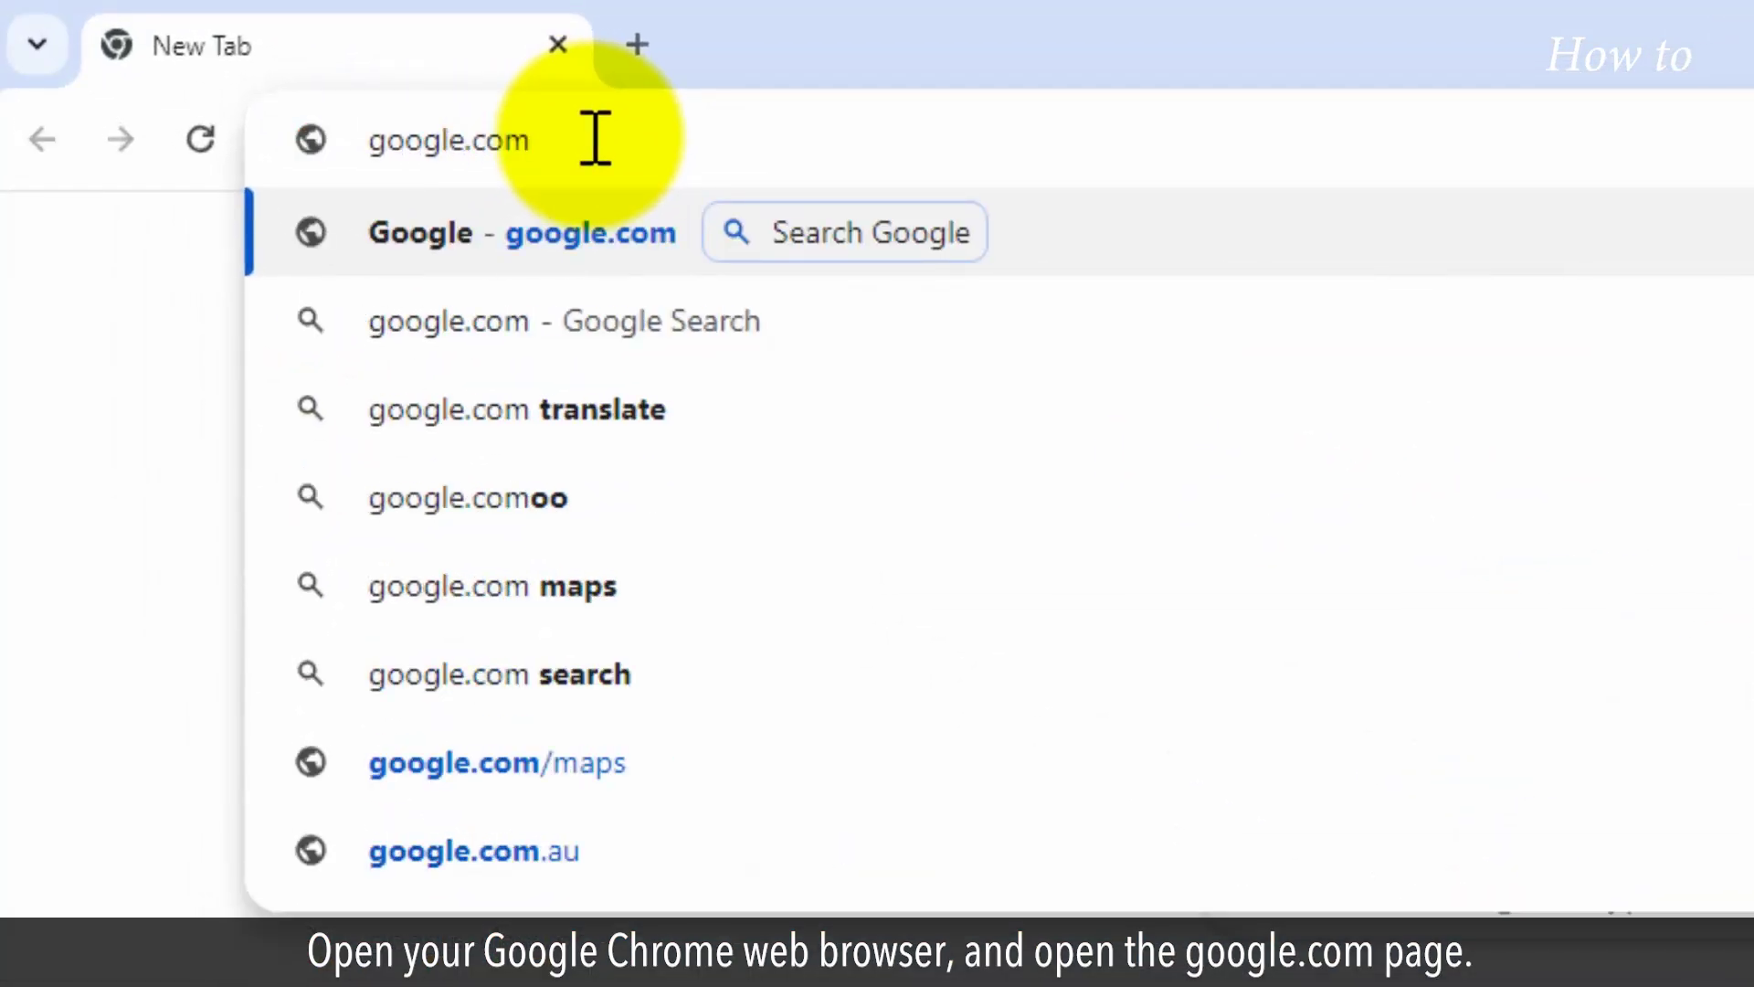
Step: Load the google.com homepage from the address bar
key(Return)
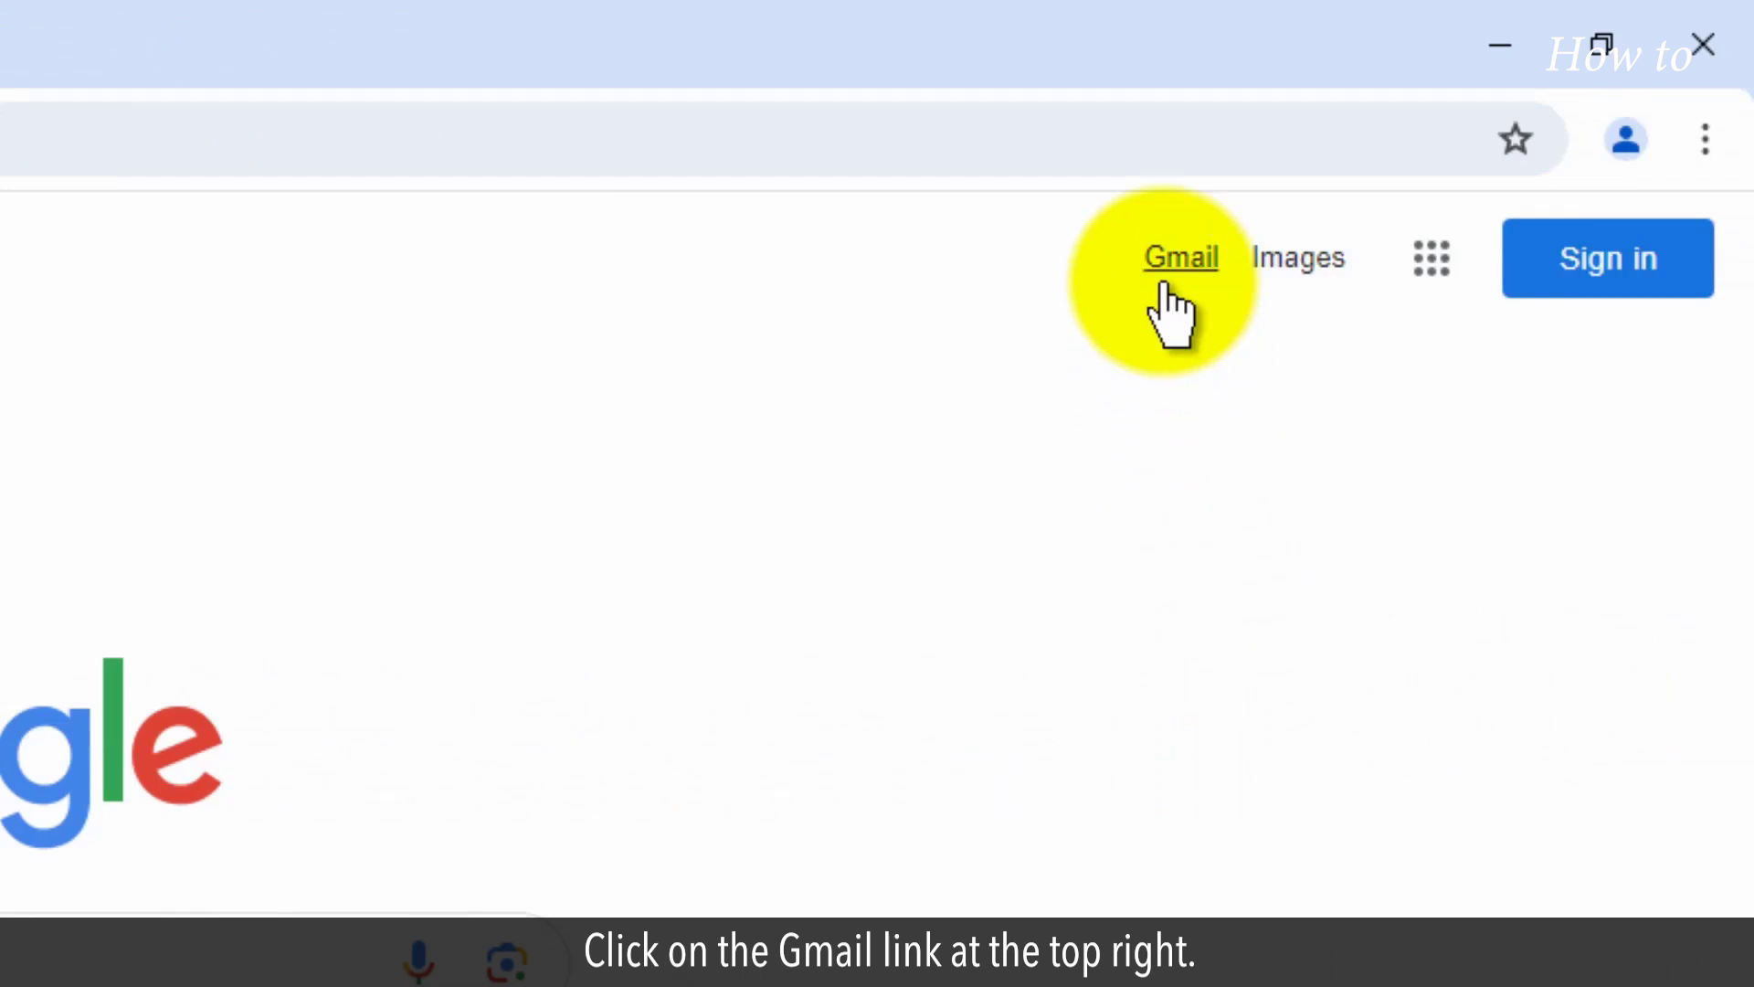
Step: Sign in to Gmail from the Google homepage by submitting the account email and password
click(1167, 269)
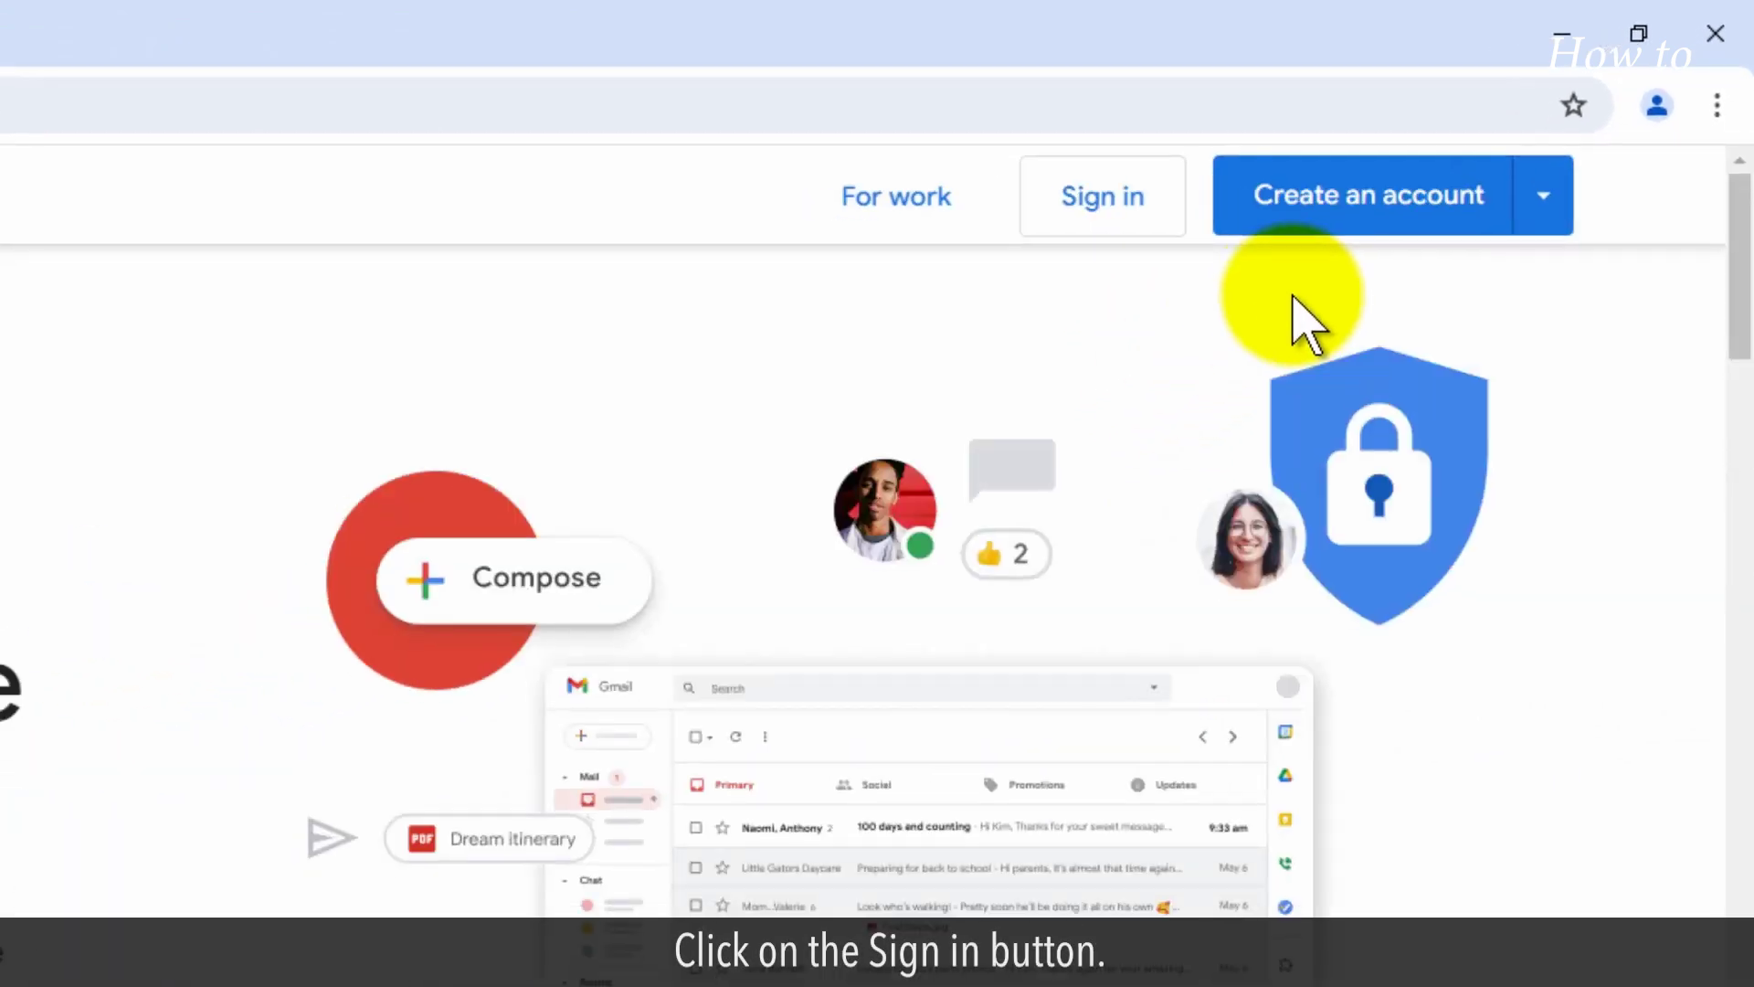
click(1101, 220)
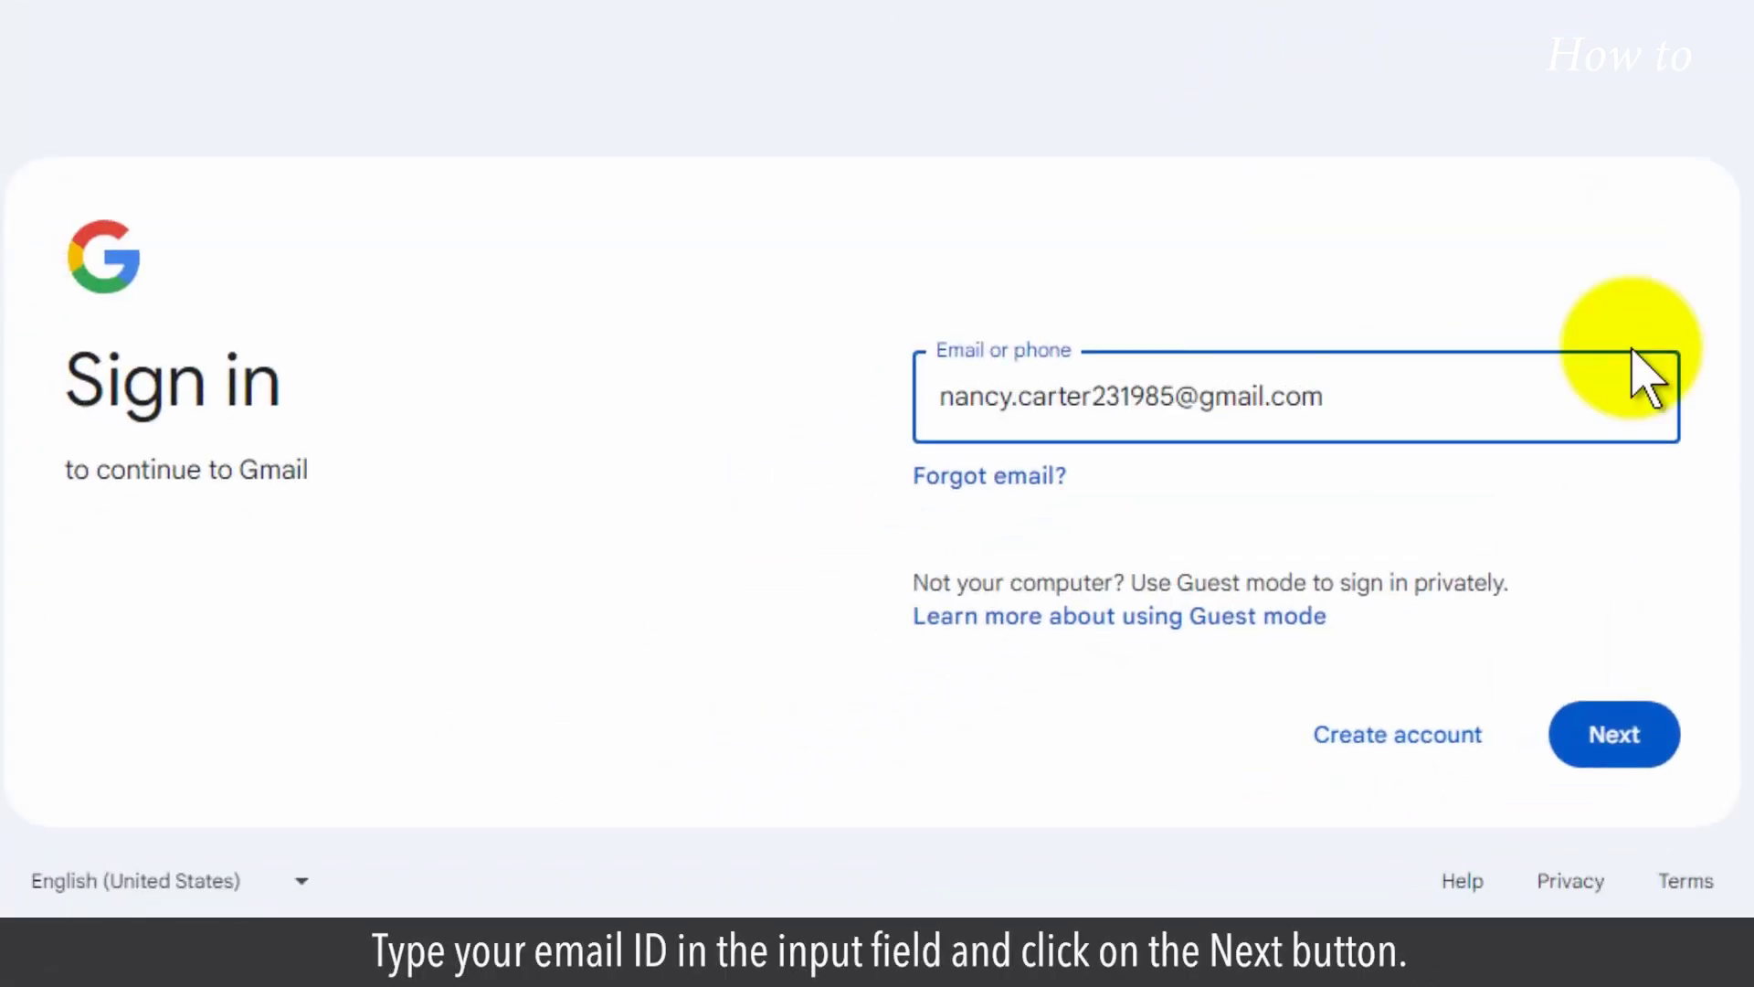
click(1613, 733)
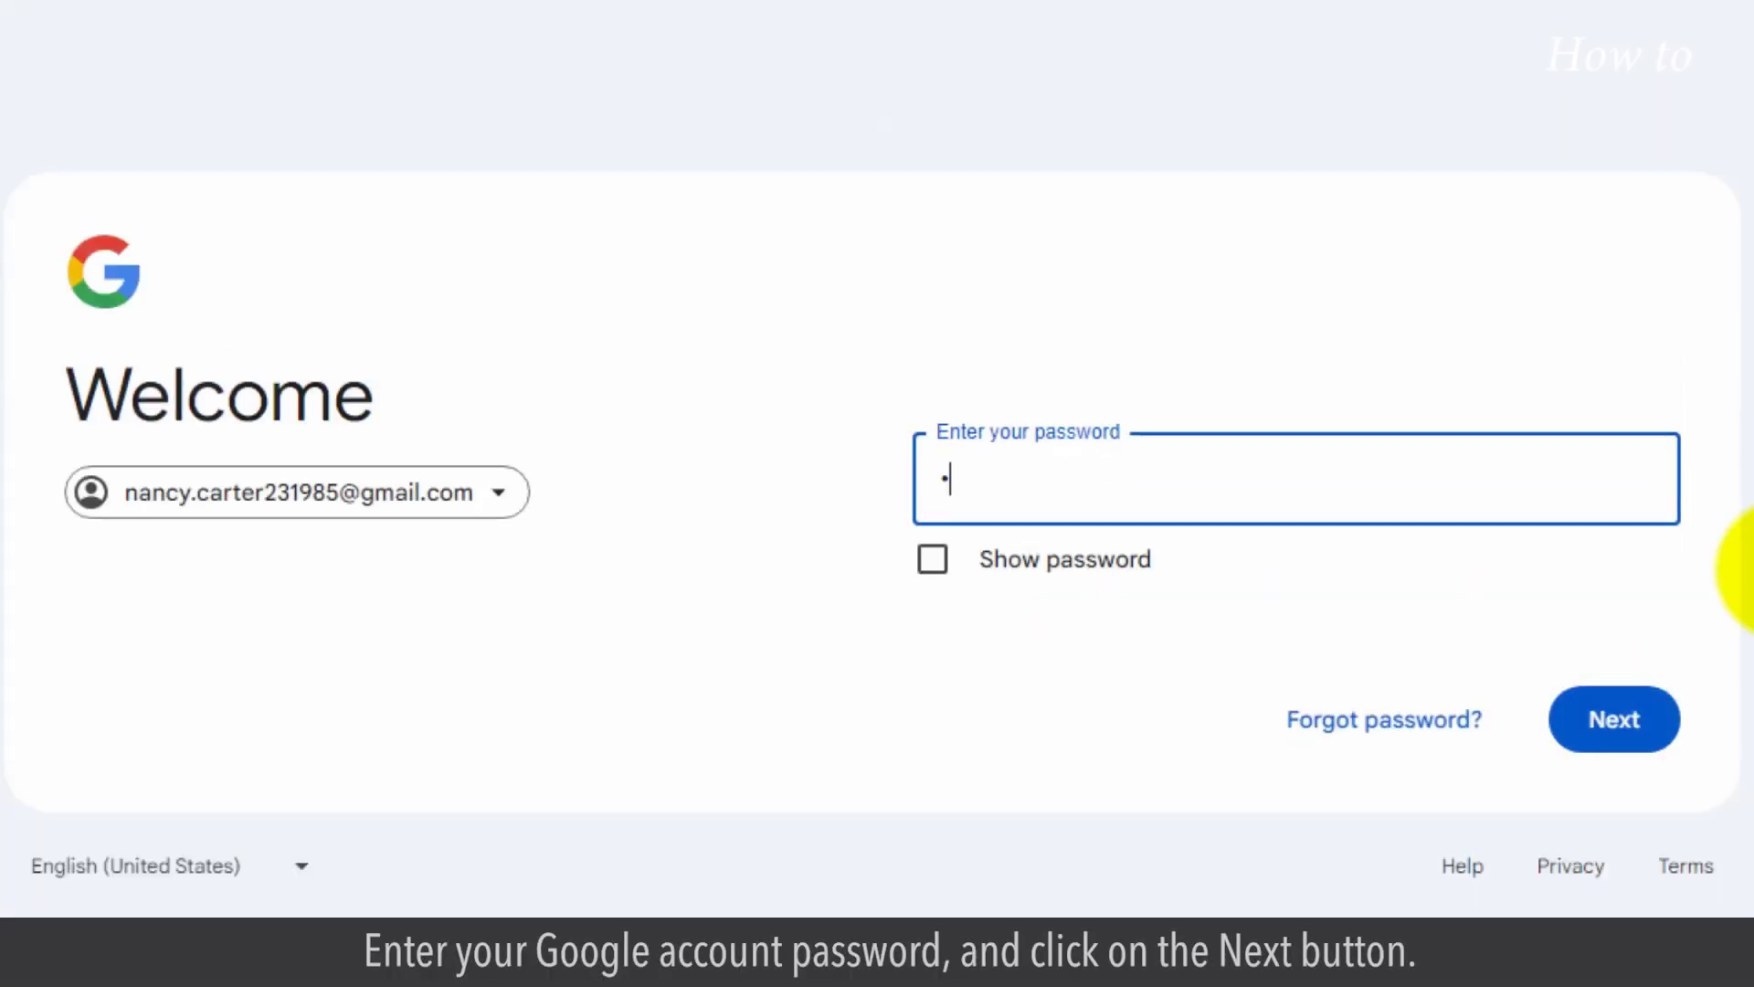
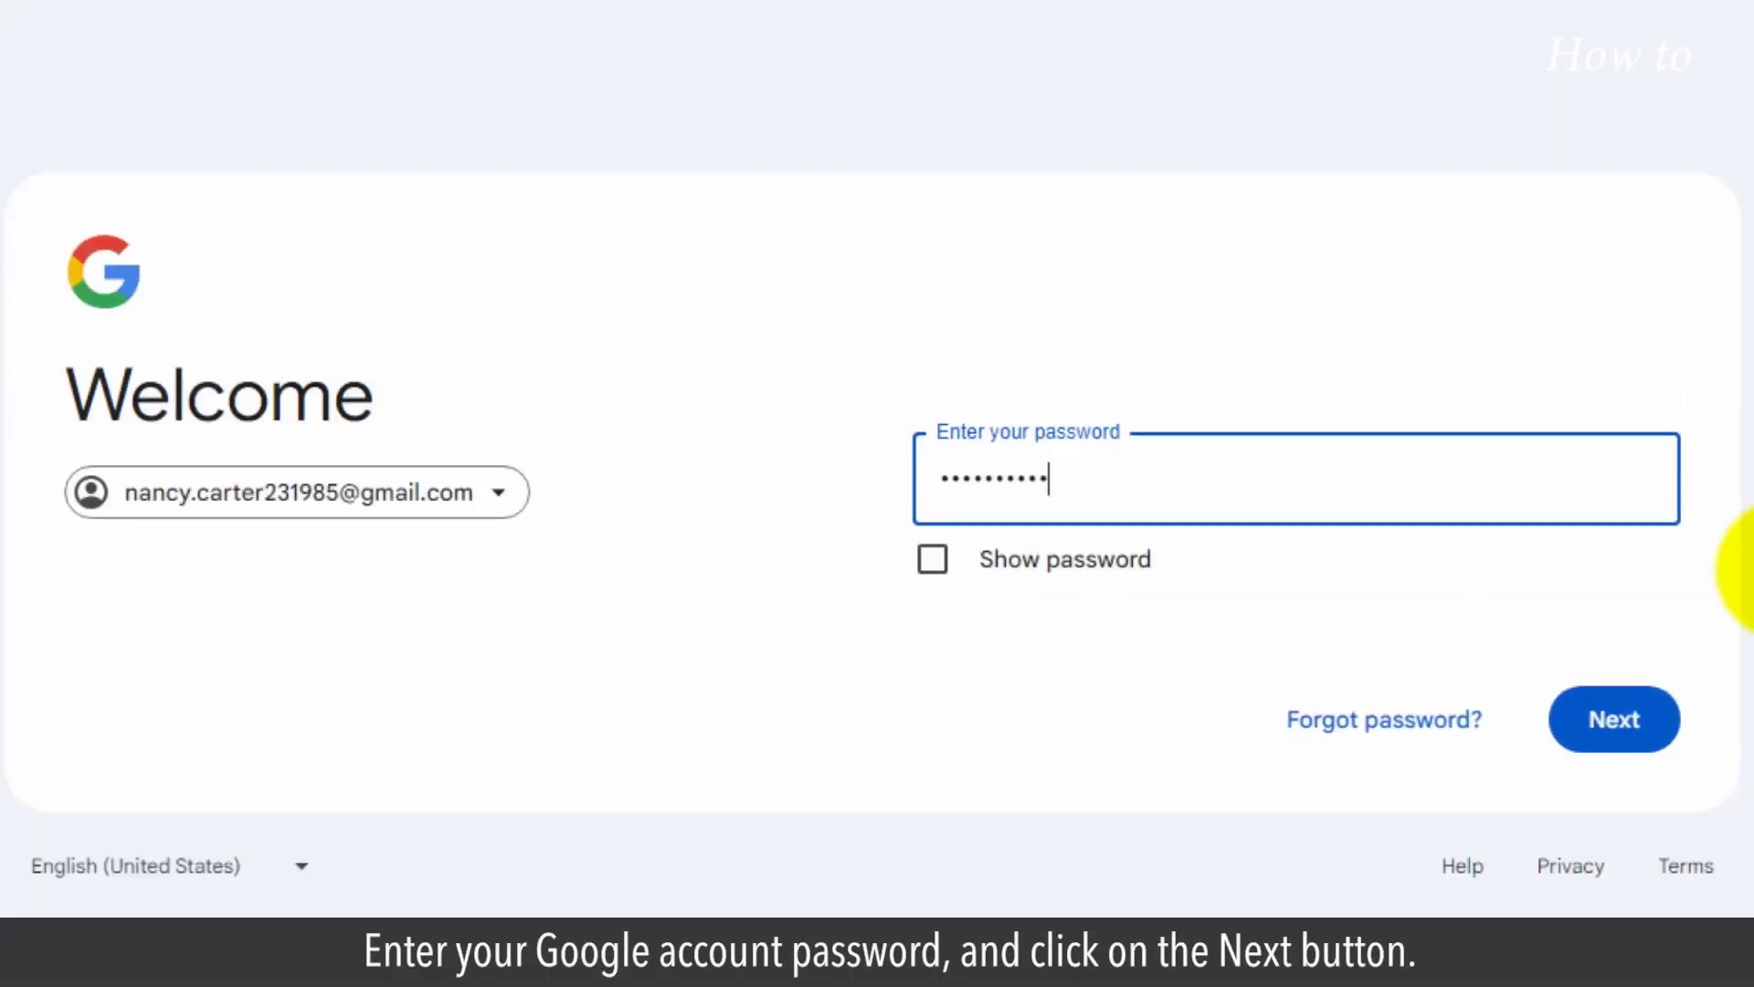
click(1625, 736)
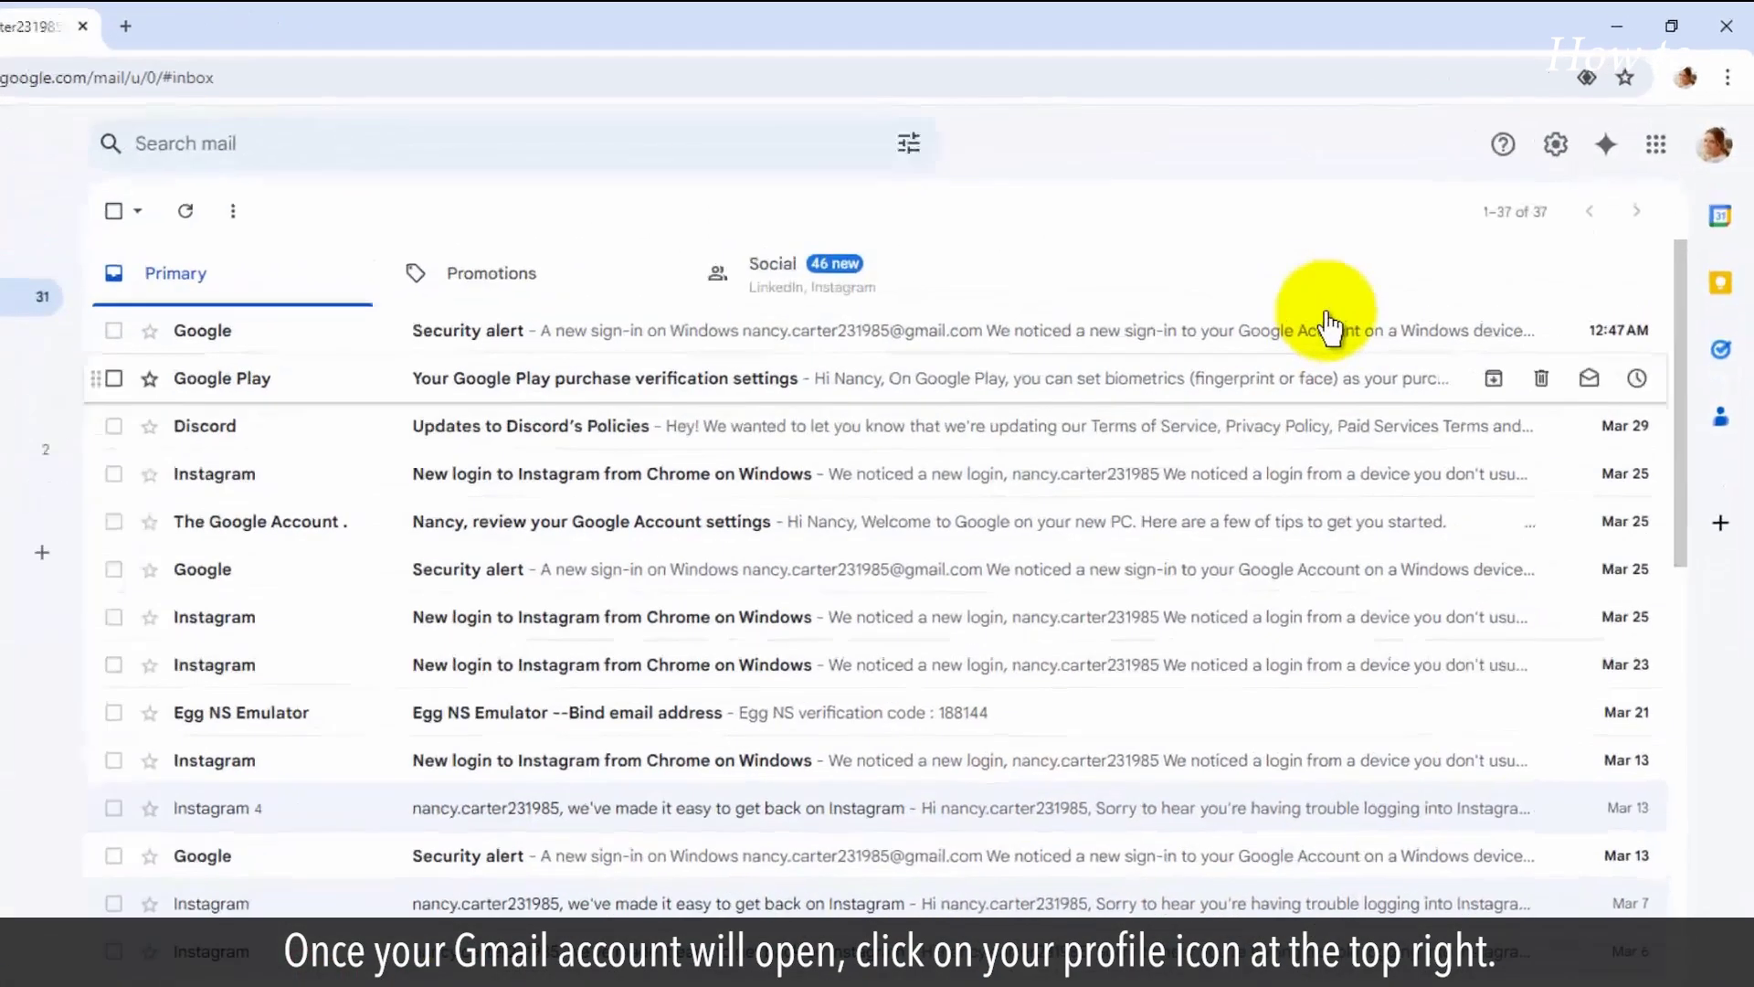
Step: Open the change profile picture dialog from the account panel and choose From computer
click(1700, 253)
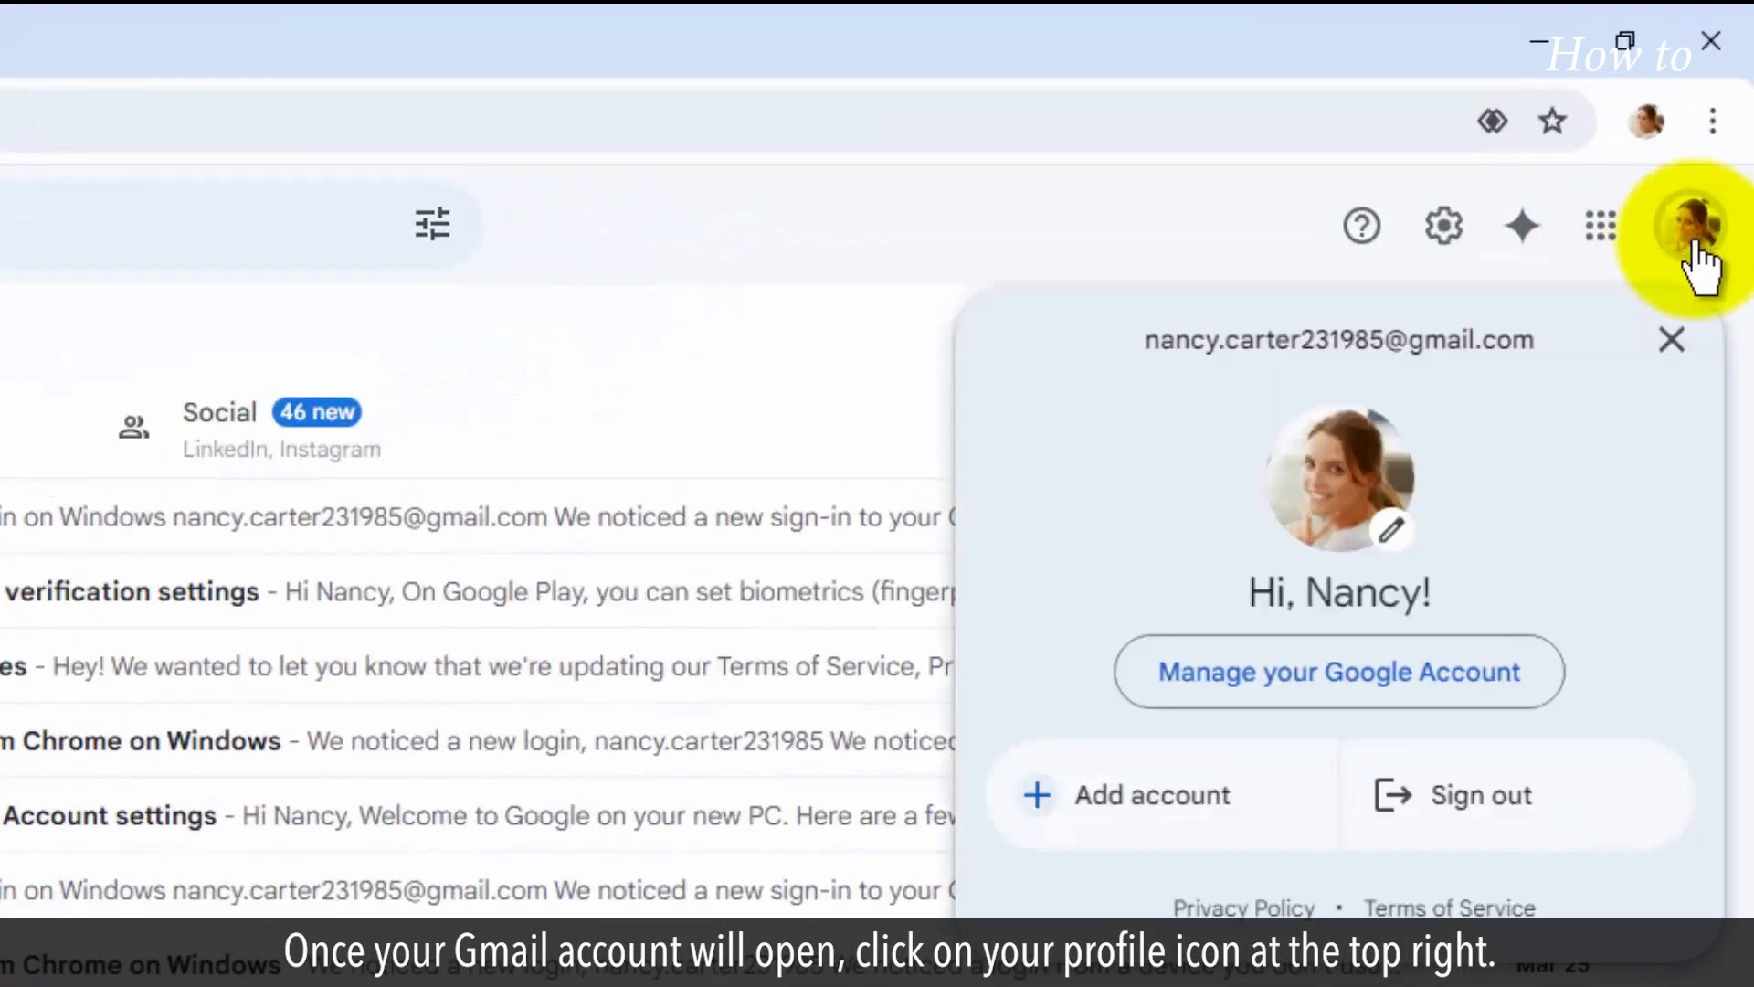
click(1371, 513)
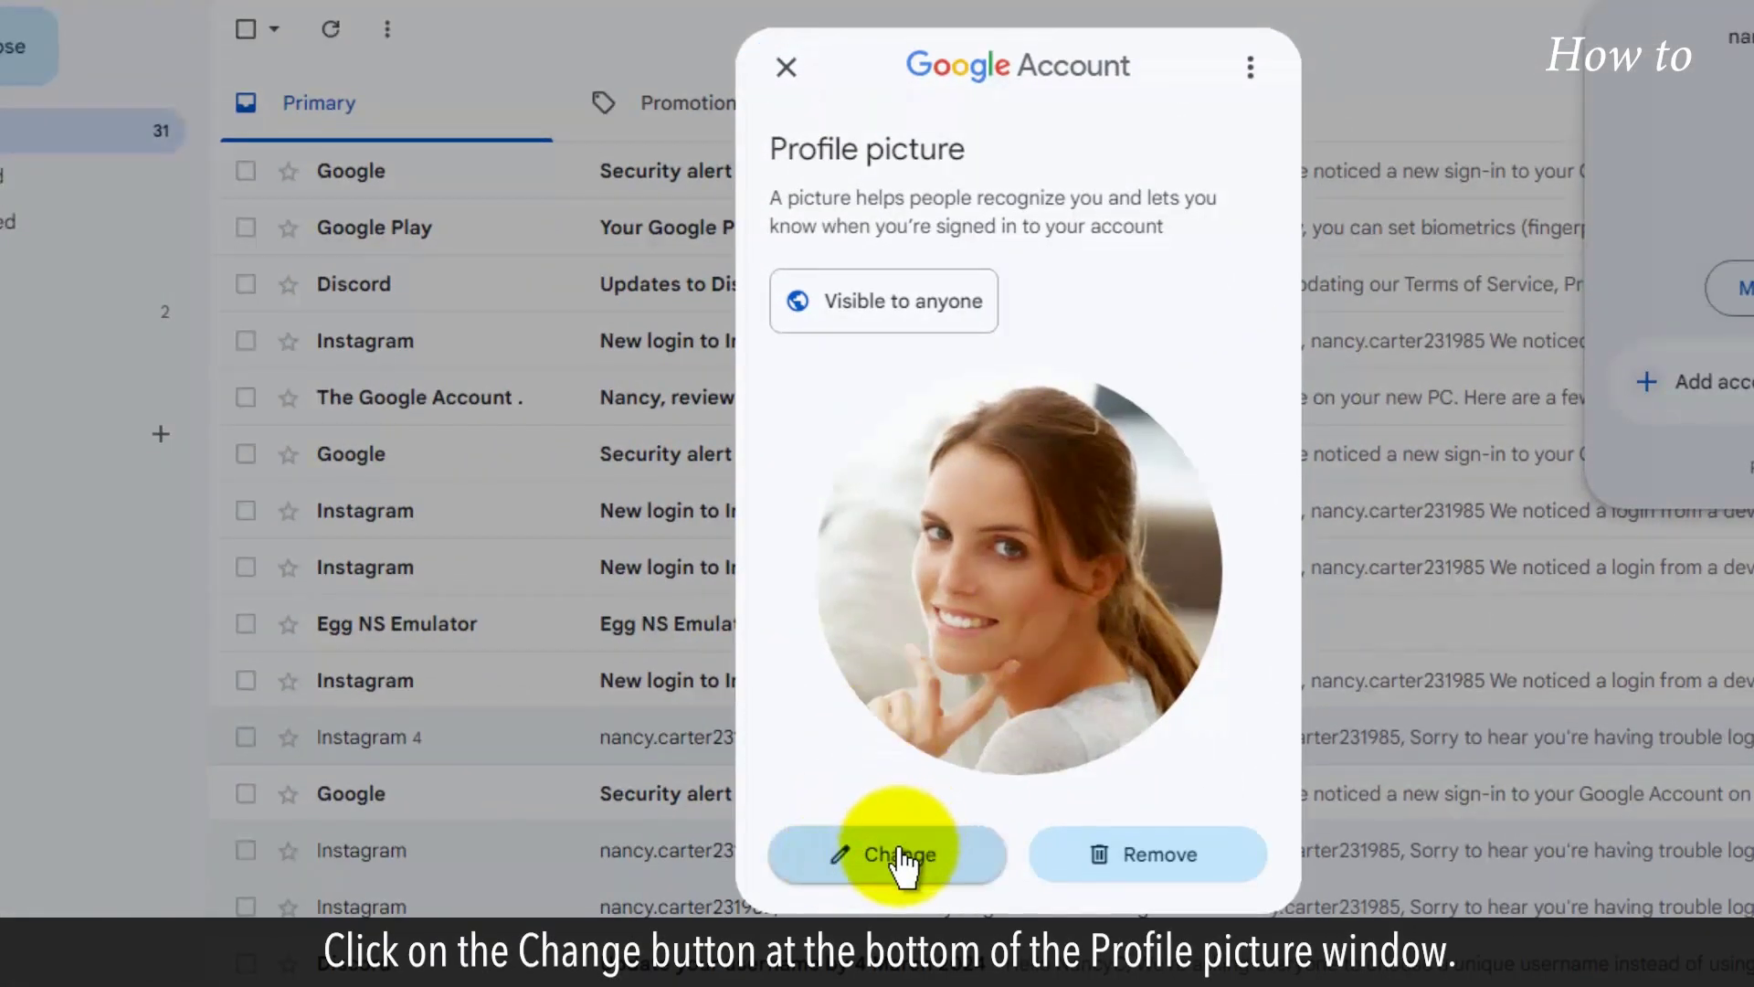
click(900, 849)
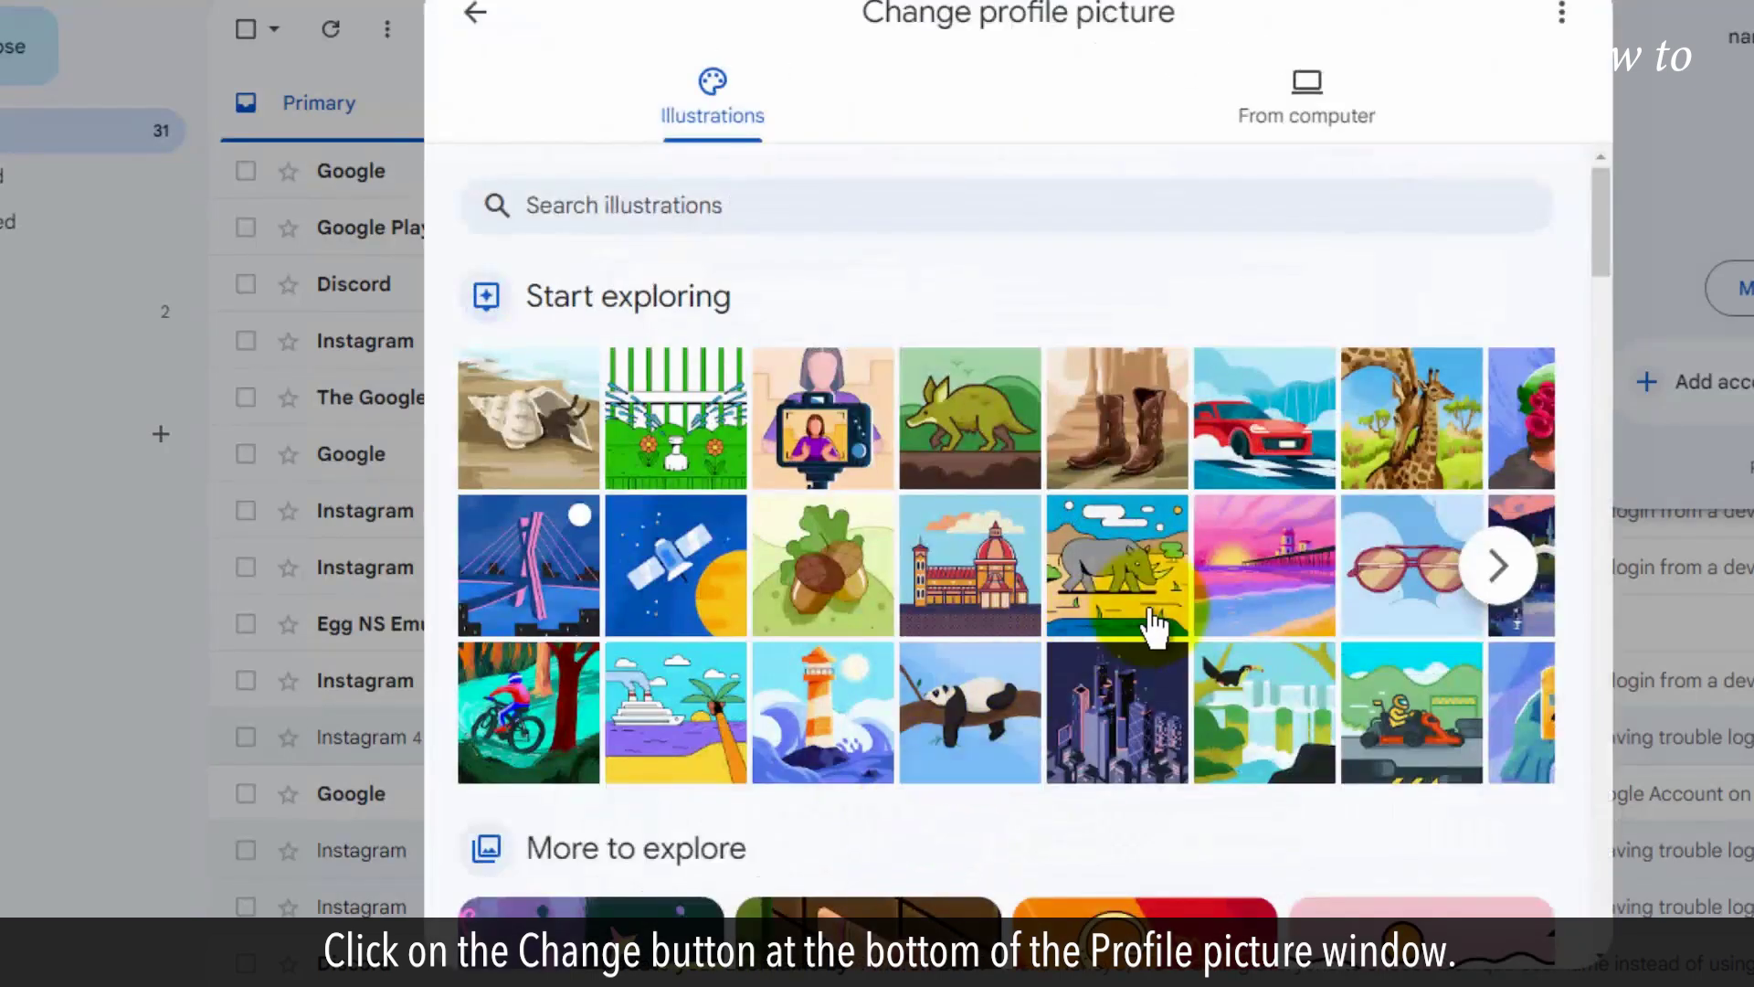
scroll(1152, 624, down, 1)
scroll(1152, 624, down, 1)
scroll(1151, 623, down, 1)
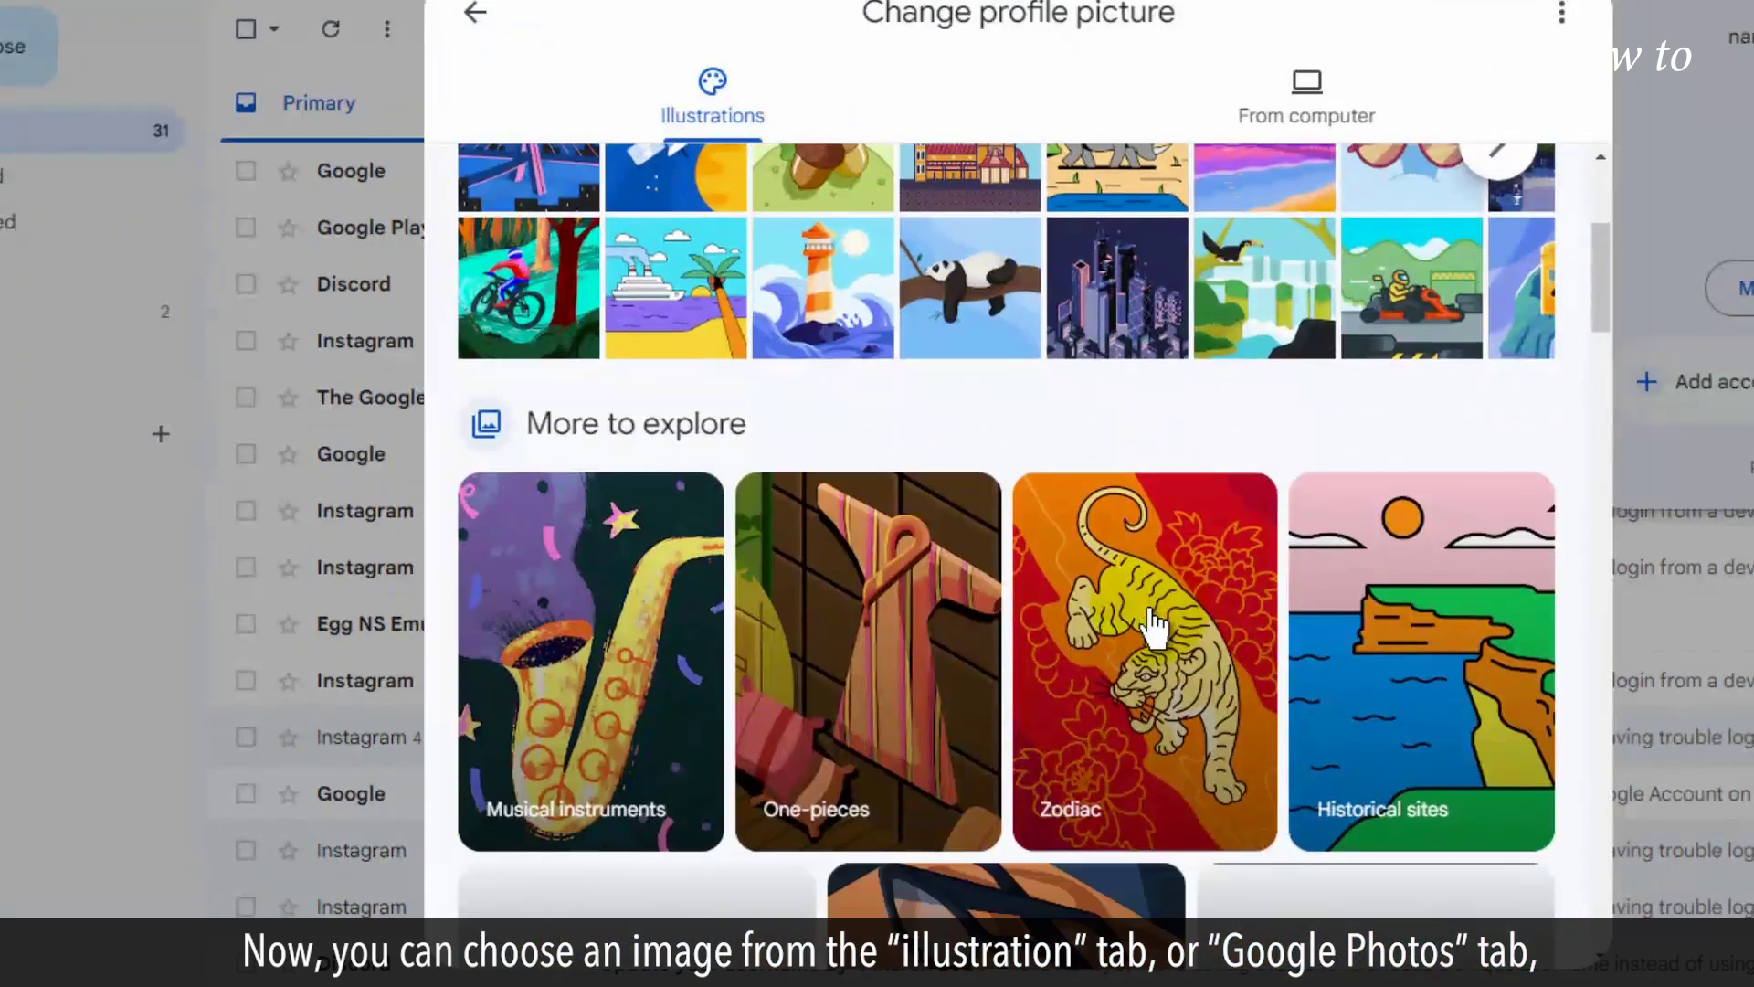
scroll(1151, 625, down, 2)
scroll(1154, 626, down, 1)
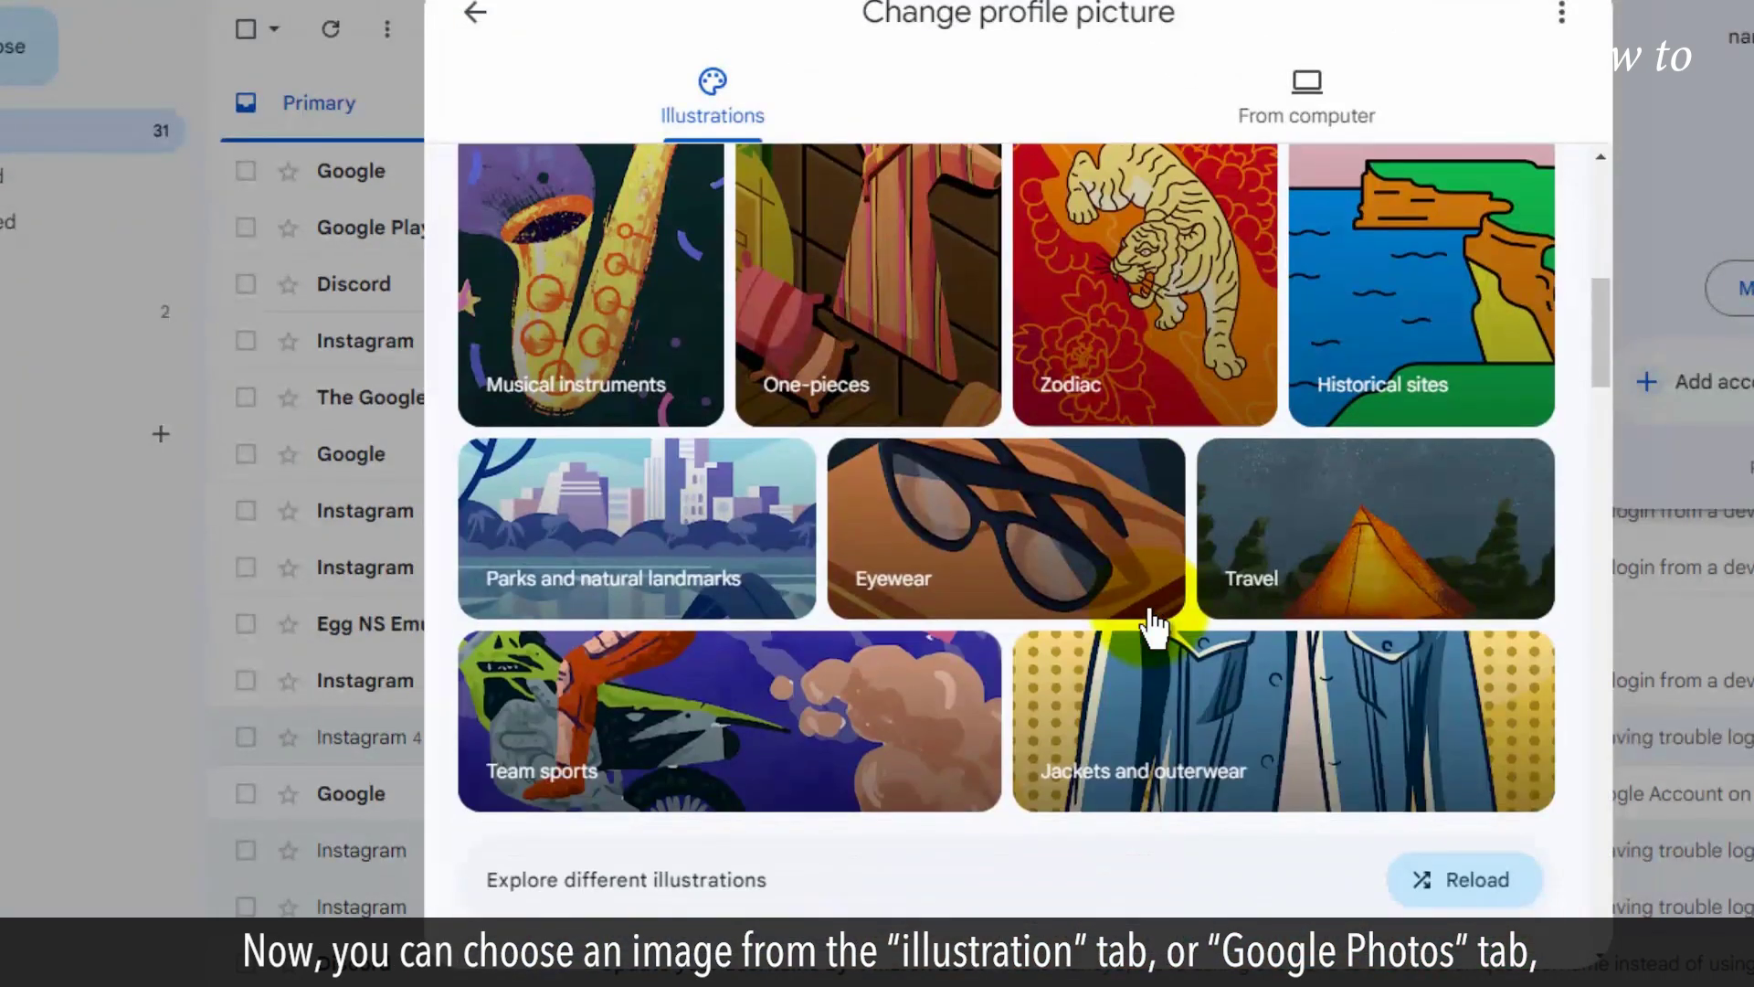
scroll(1151, 624, up, 4)
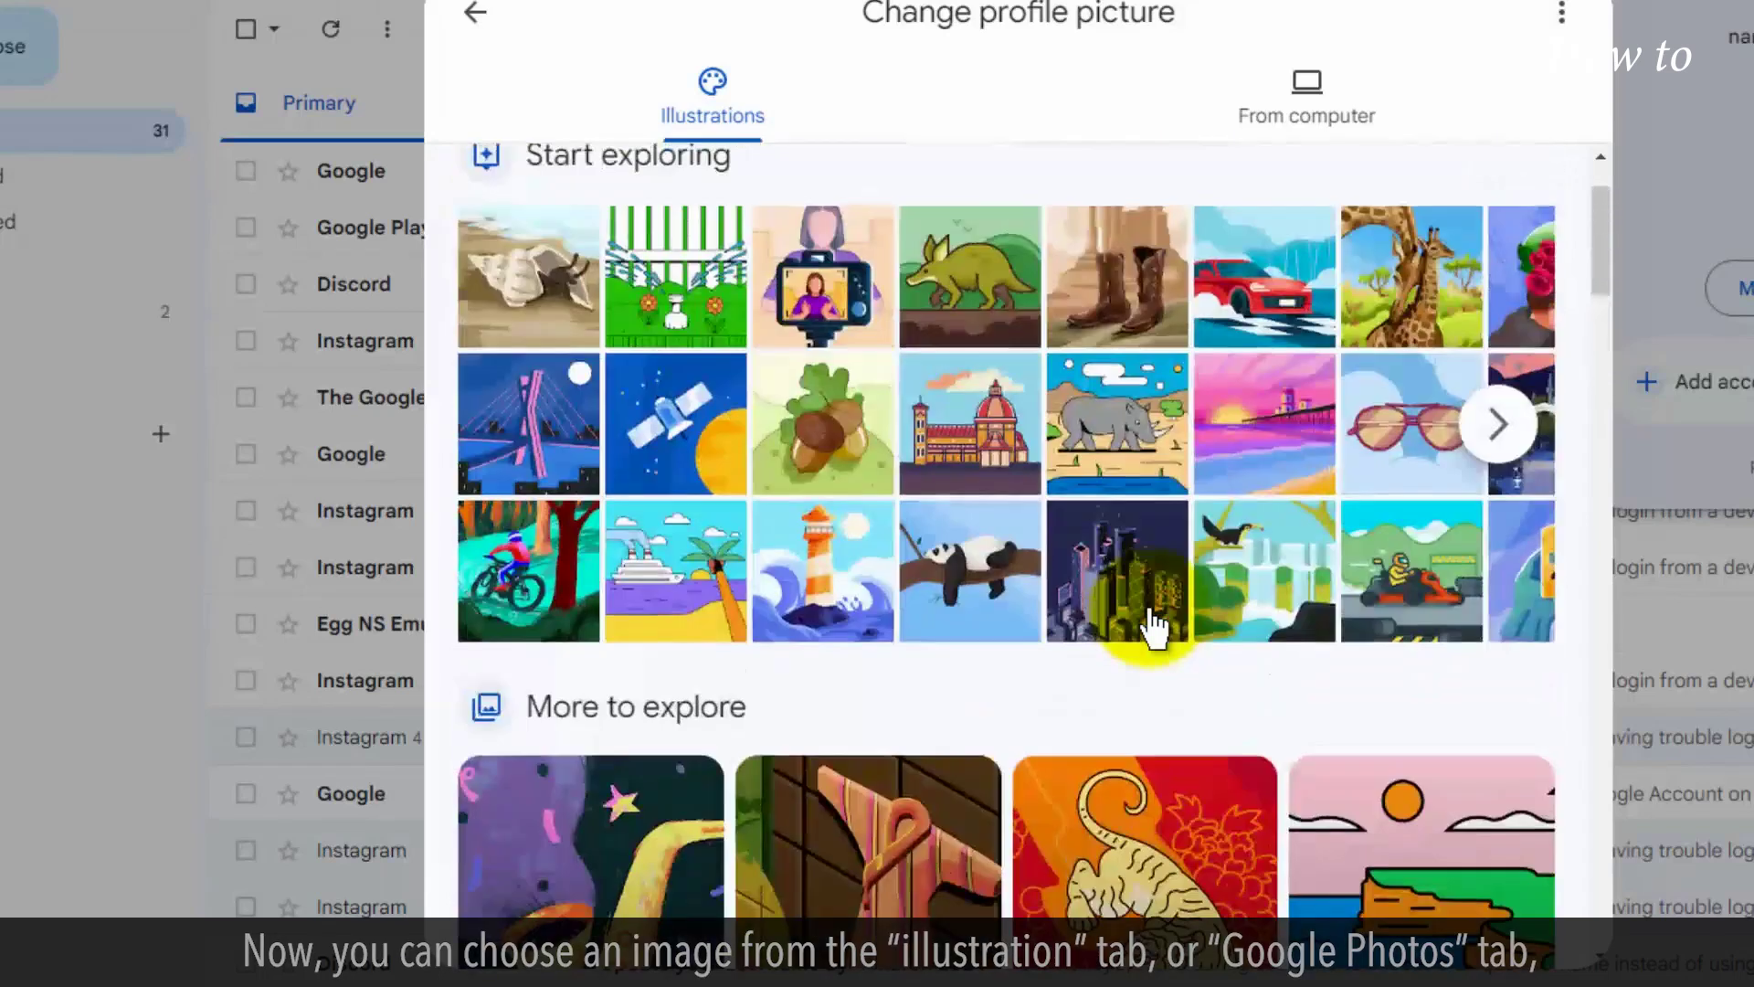
scroll(1206, 479, up, 1)
click(1307, 97)
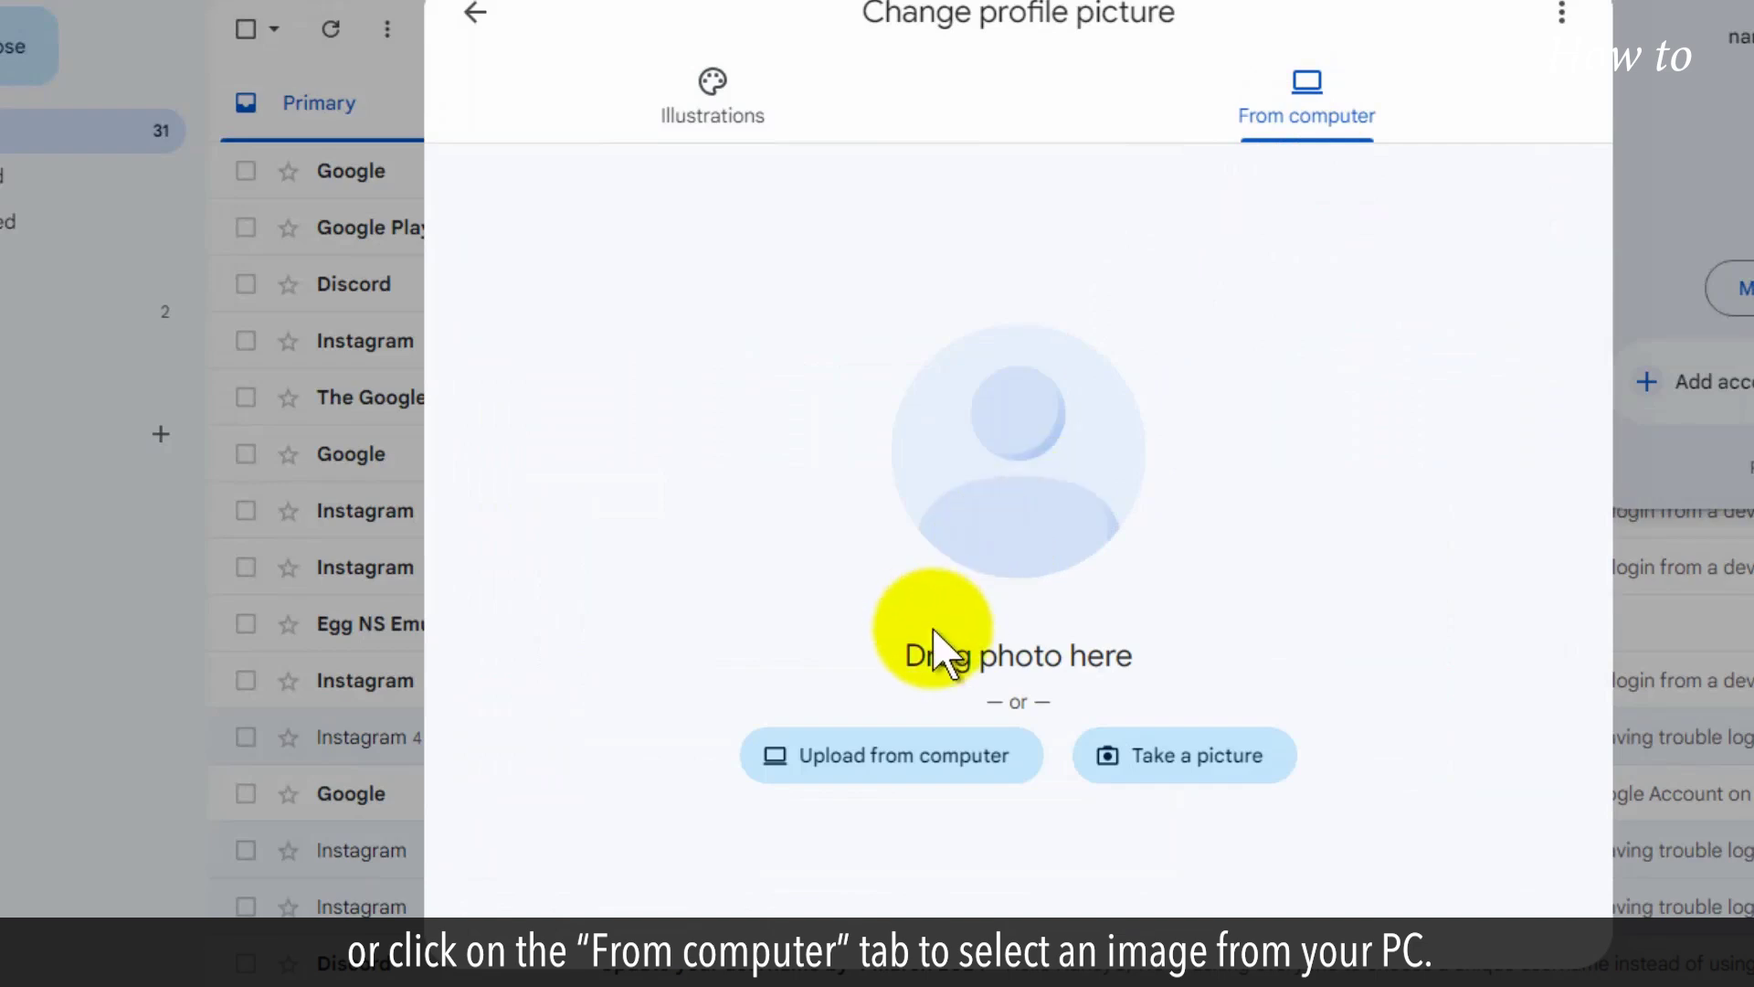
Step: Upload unnamed.jpg from the Desktop as the new profile photo
click(908, 755)
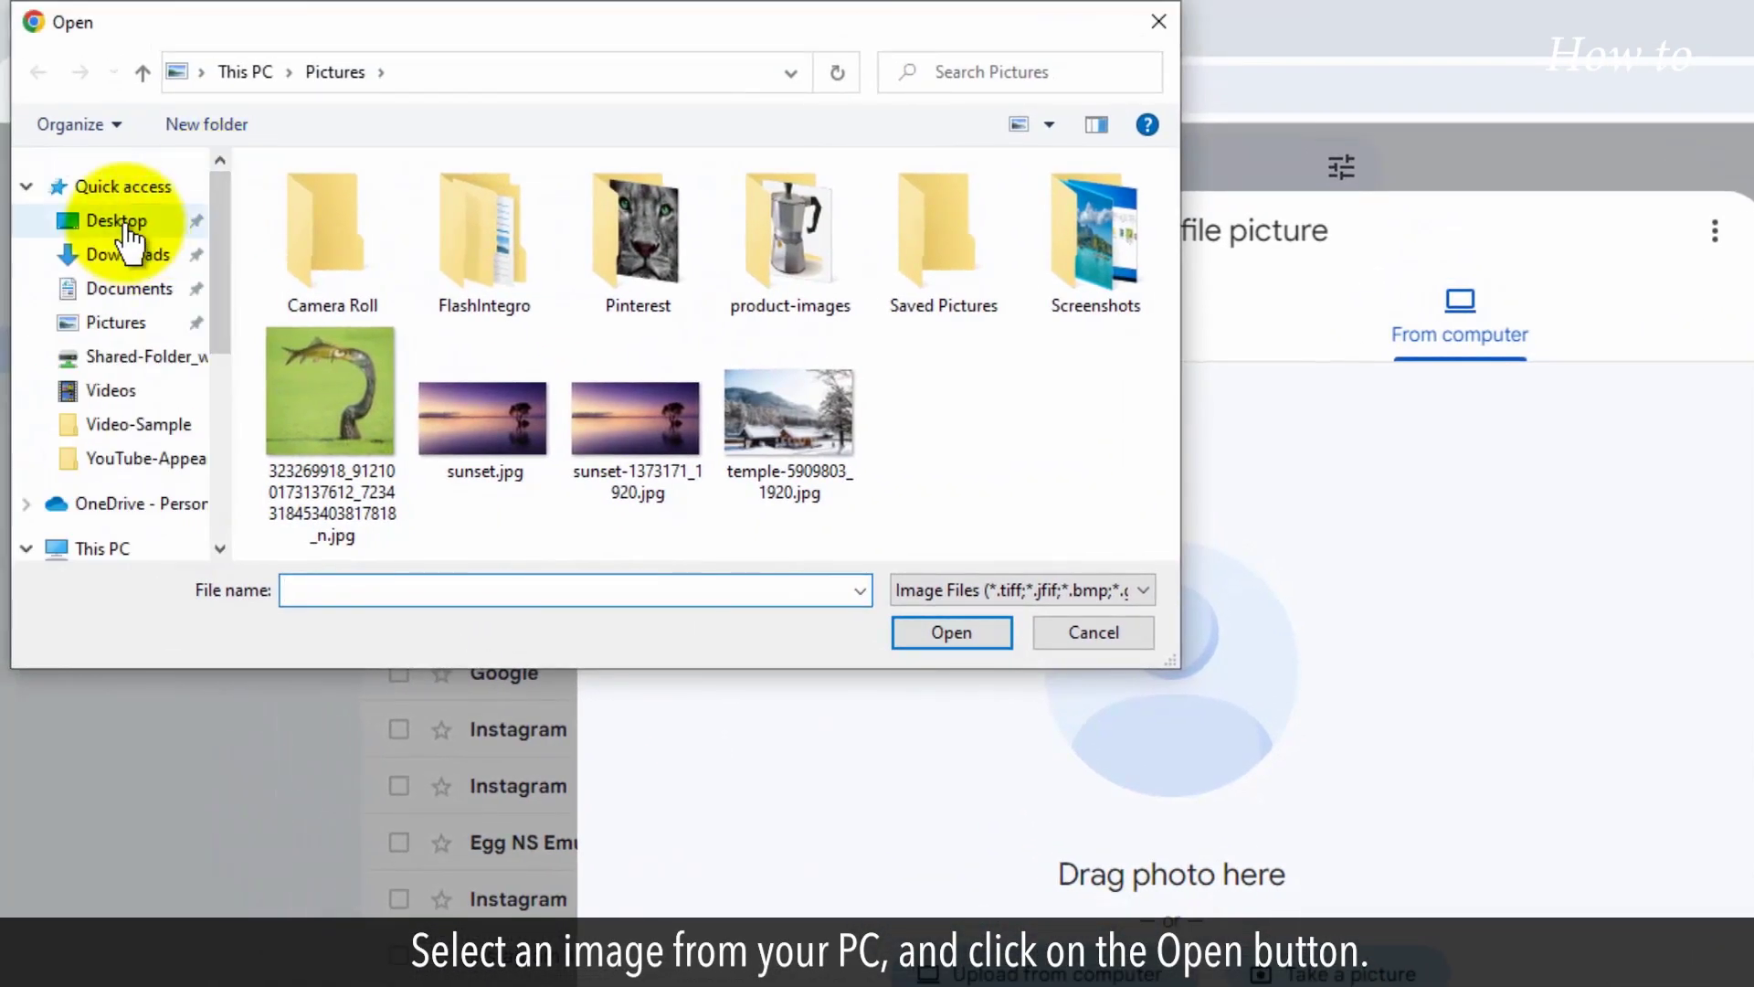
click(121, 226)
click(362, 261)
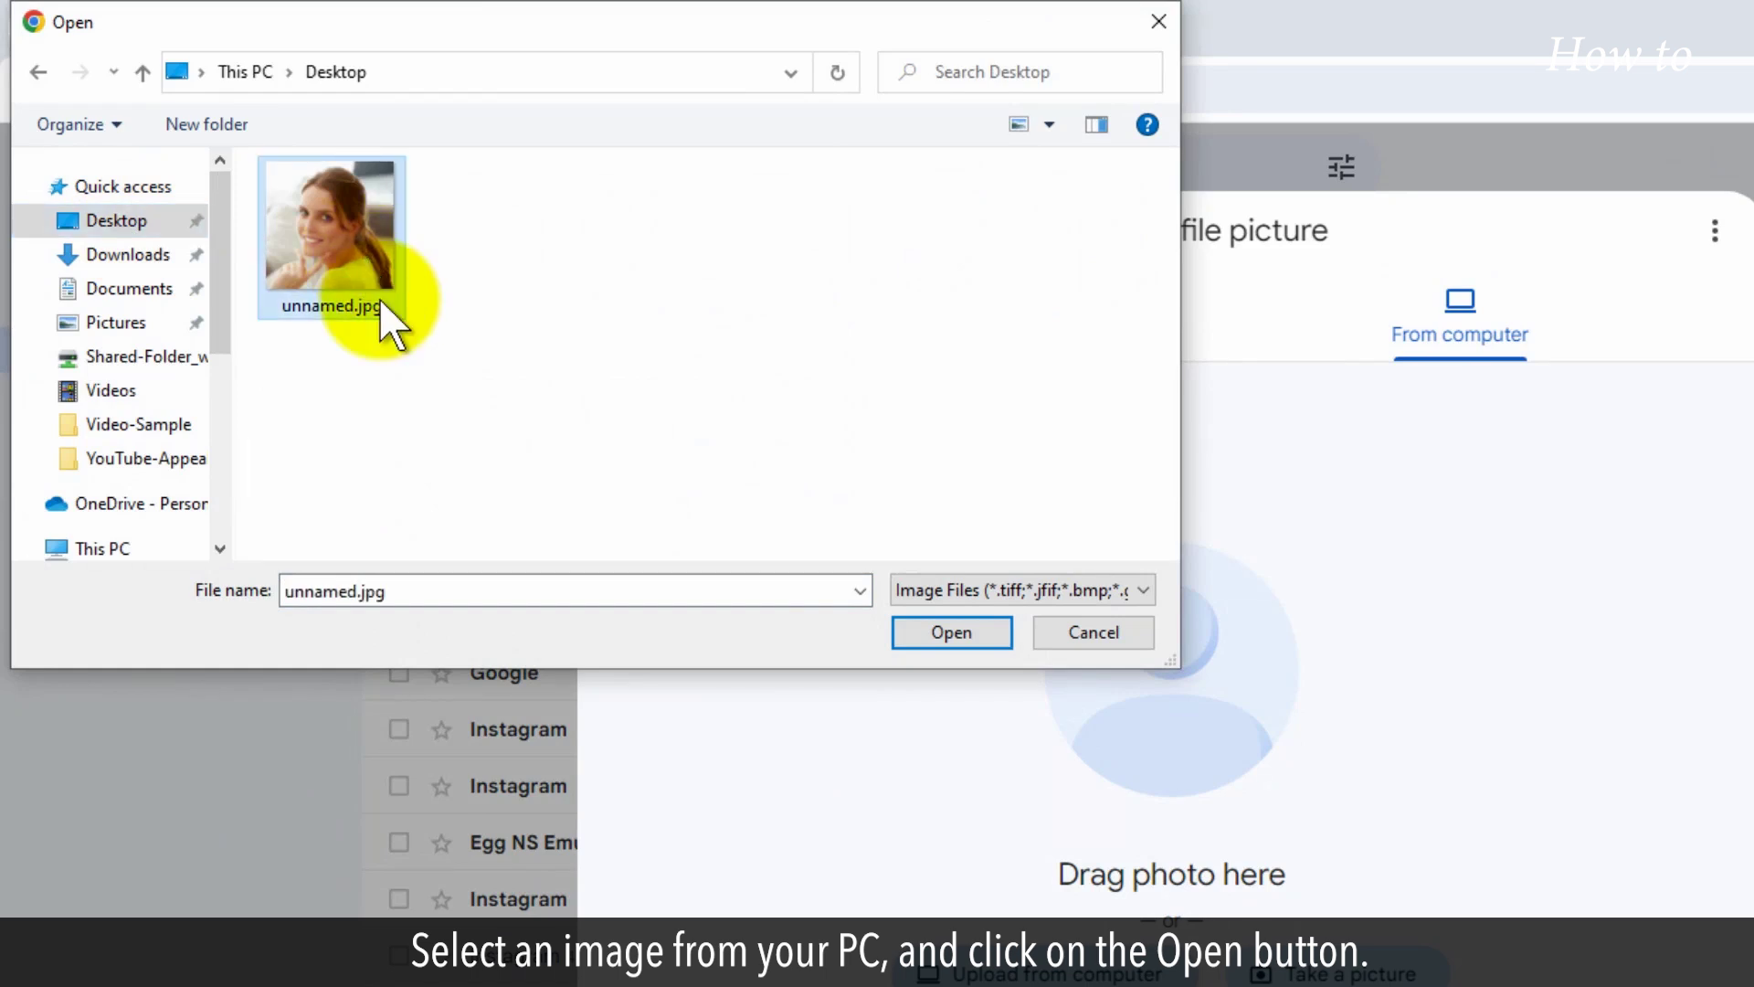
click(976, 633)
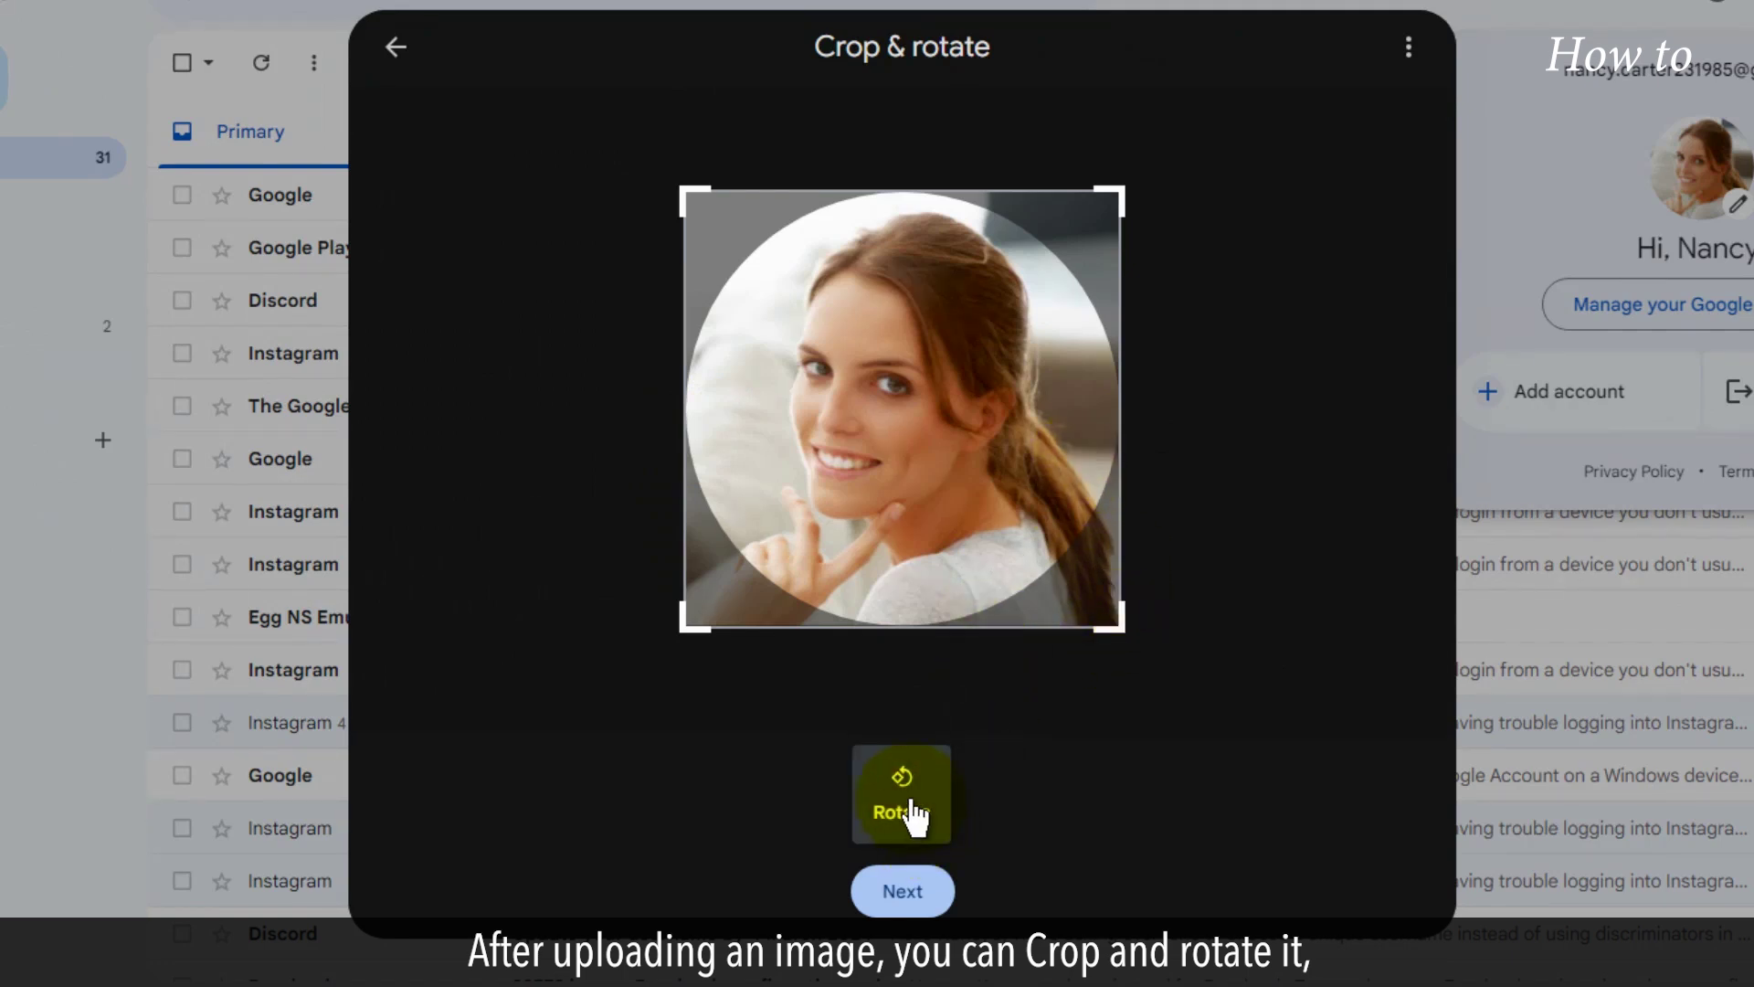
Step: Keep the default crop and save the uploaded photo as the profile picture
click(928, 893)
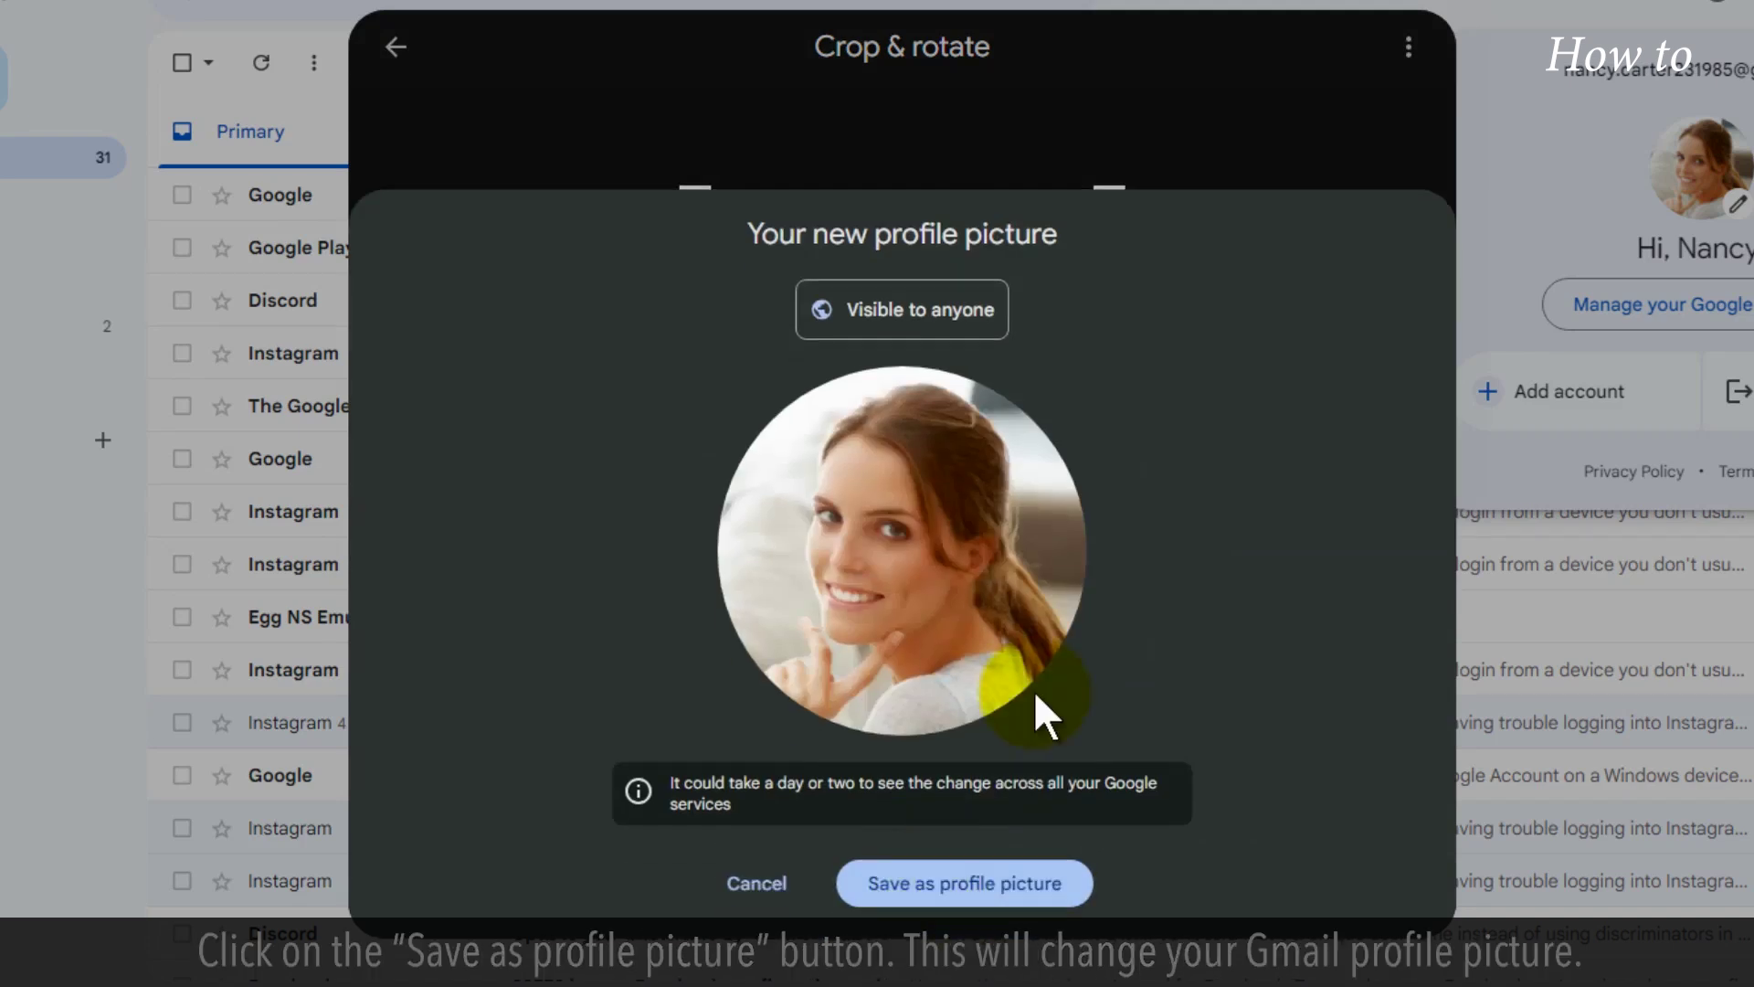
click(1008, 894)
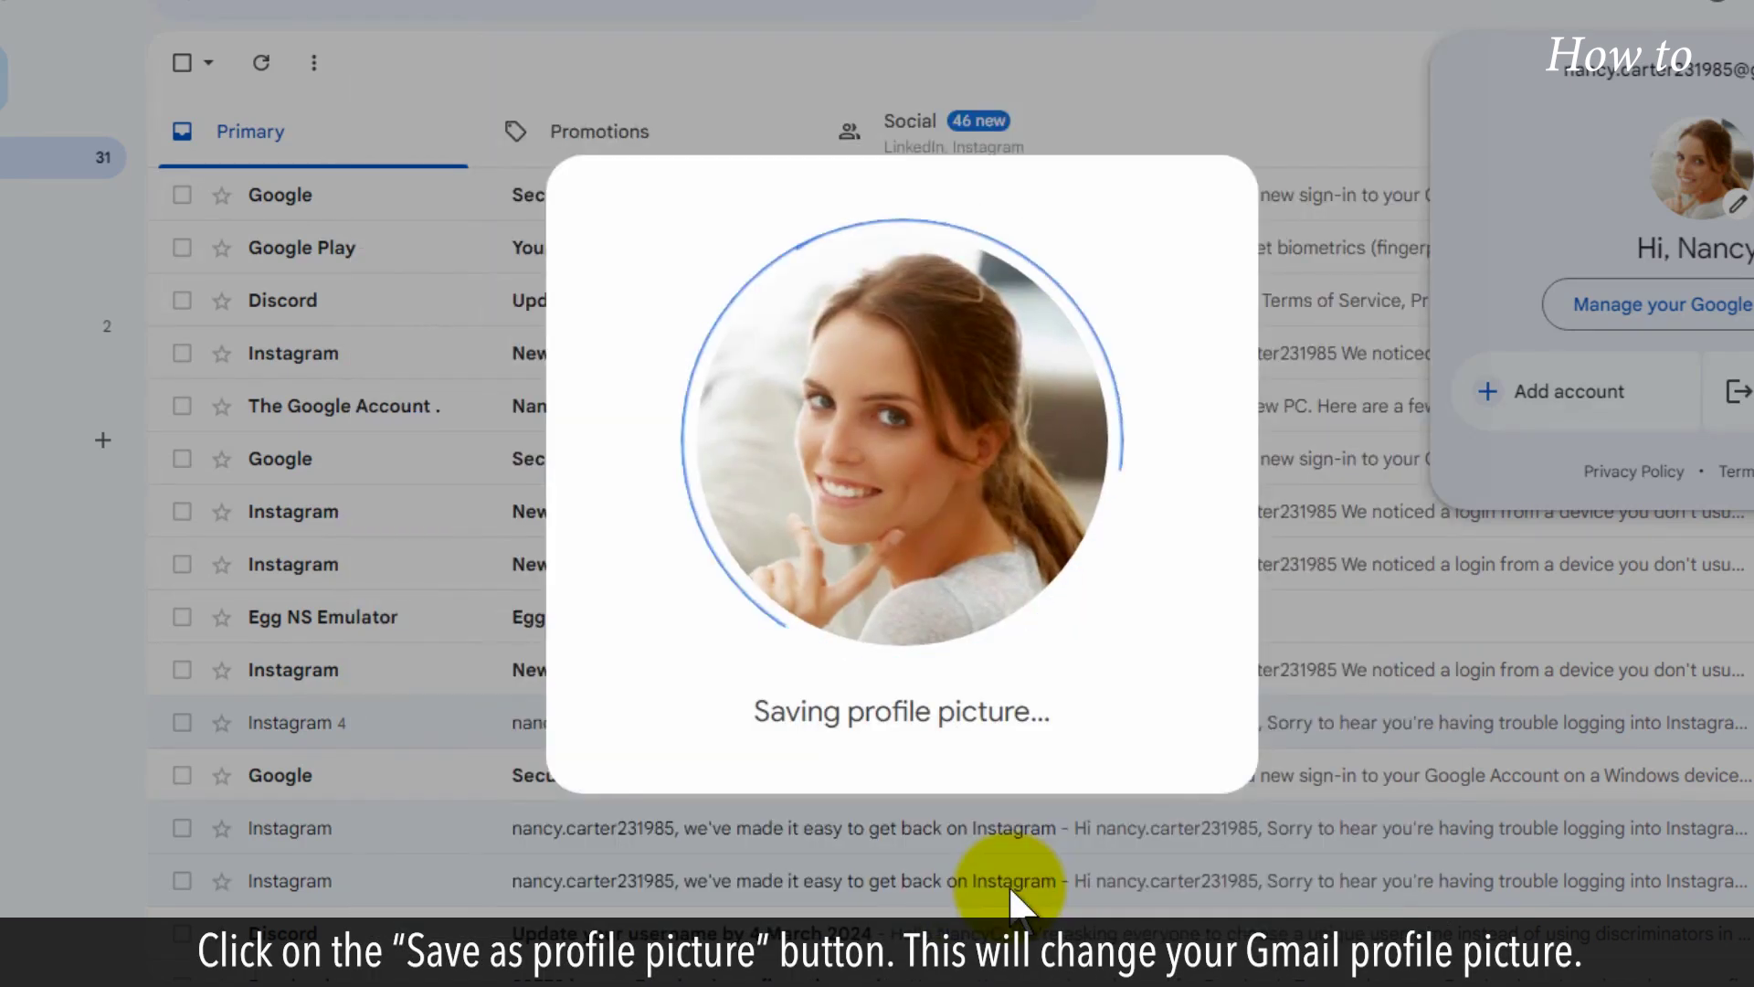